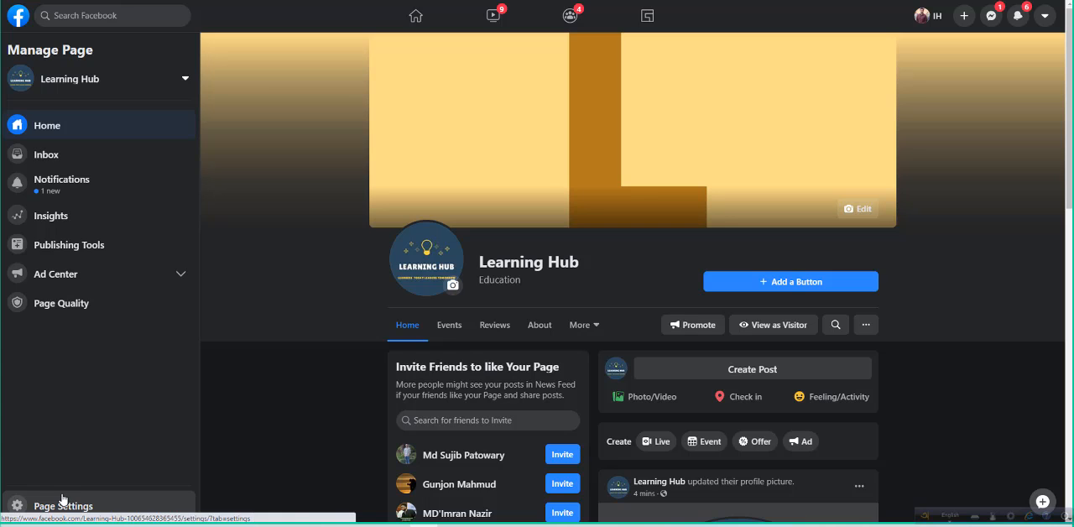
- Open the Learning Hub page's settings and look through the general options
click(62, 503)
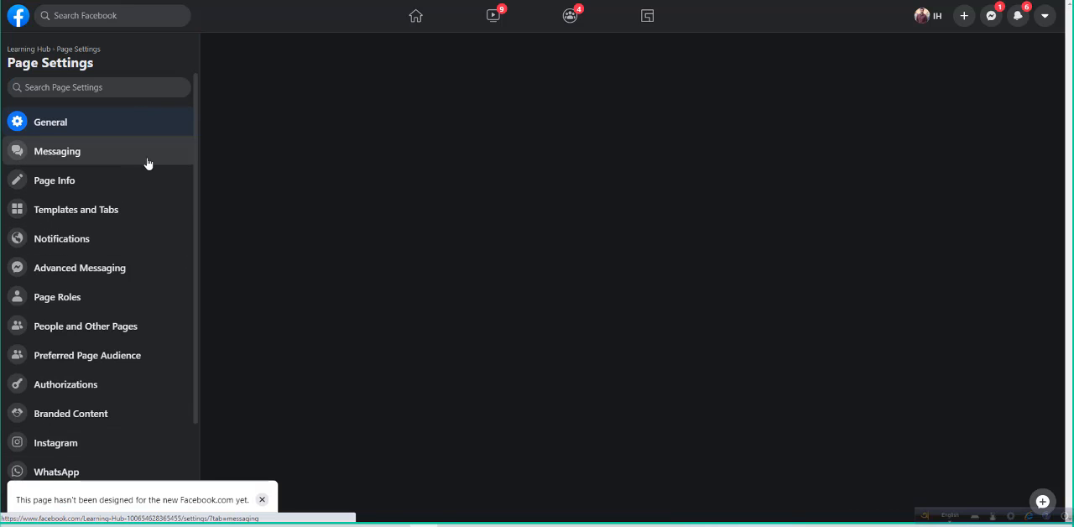
scroll(149, 163, down, 1)
scroll(149, 164, up, 1)
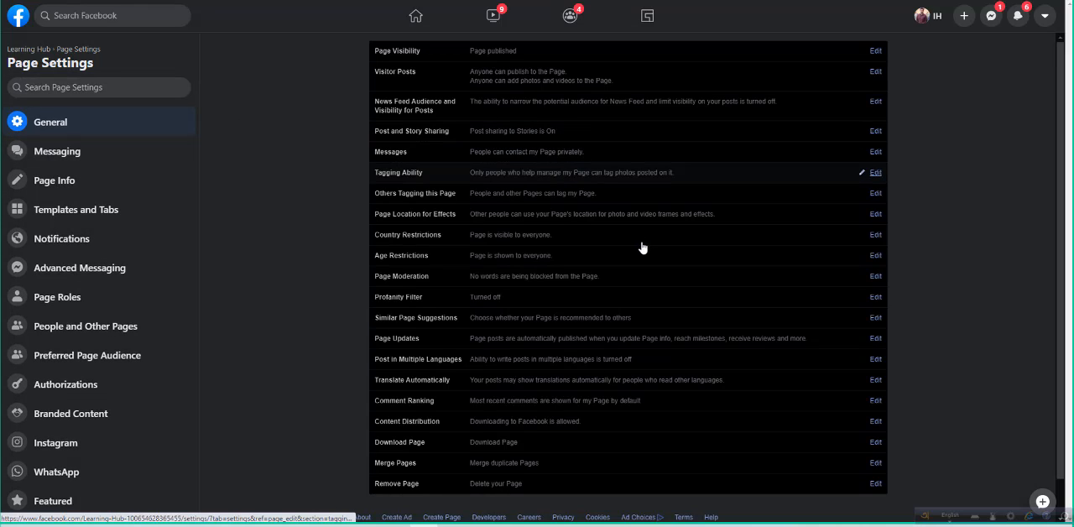
scroll(641, 245, down, 1)
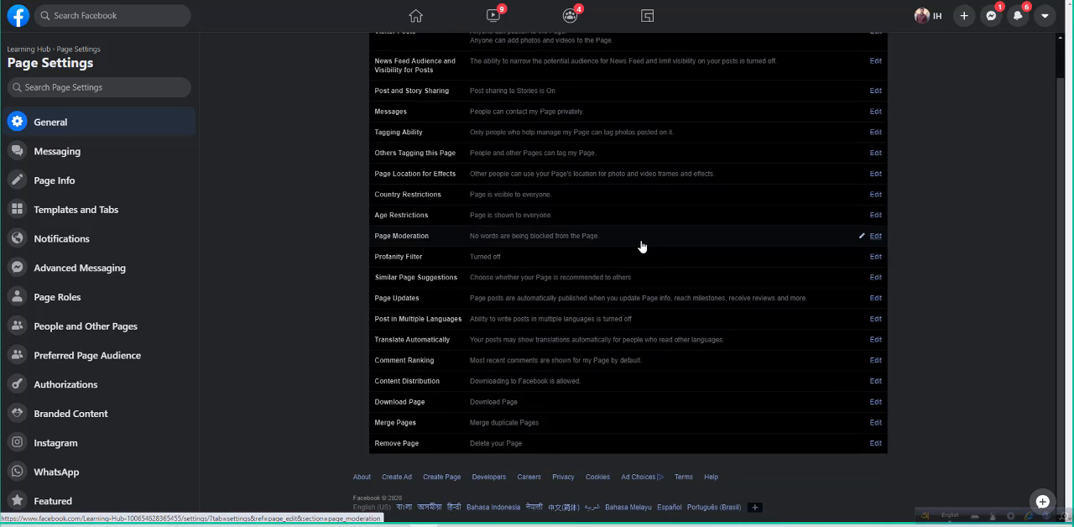
scroll(779, 223, up, 1)
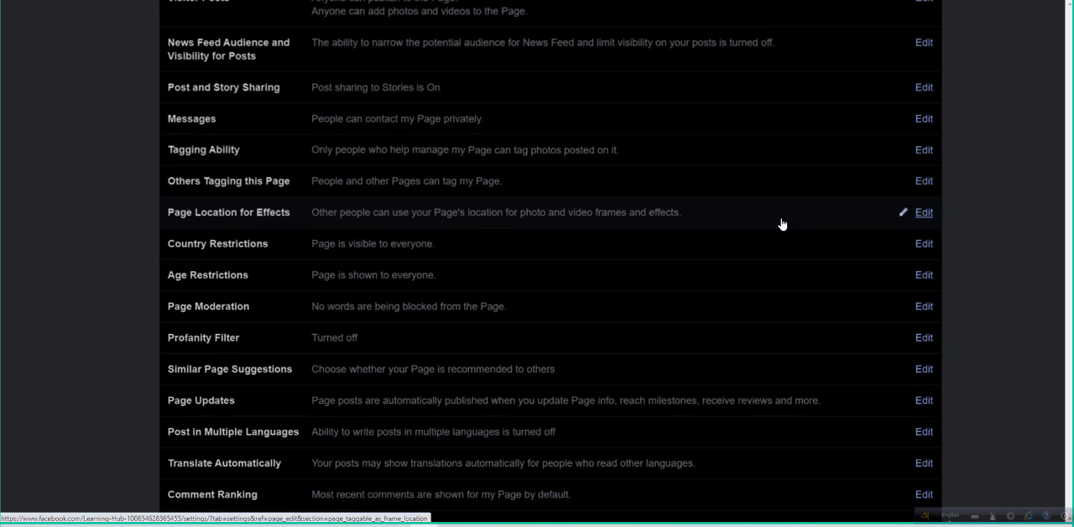
- Open the Messages setting, try switching private contact through the Message button off and on, and discard the edit
click(923, 120)
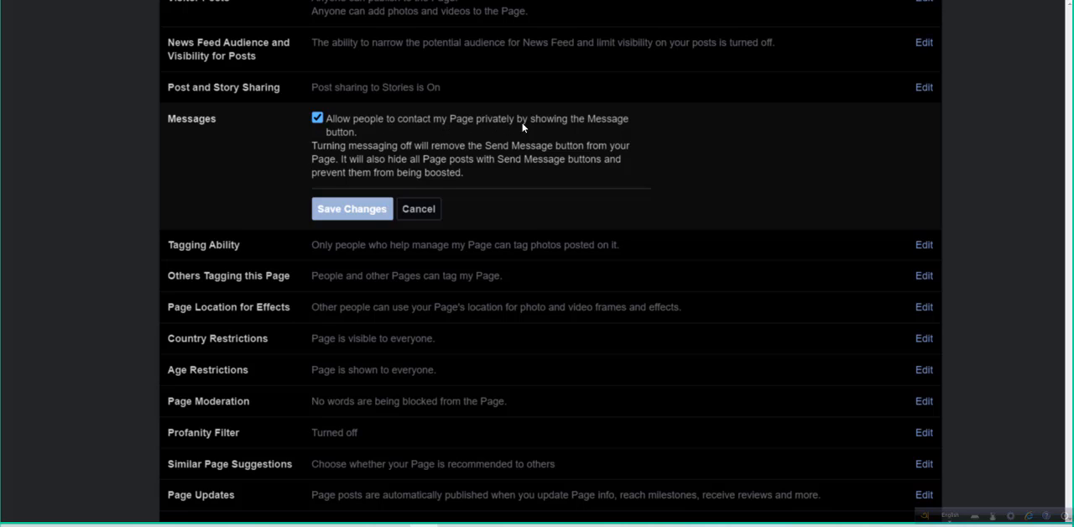
click(317, 119)
click(317, 118)
click(412, 211)
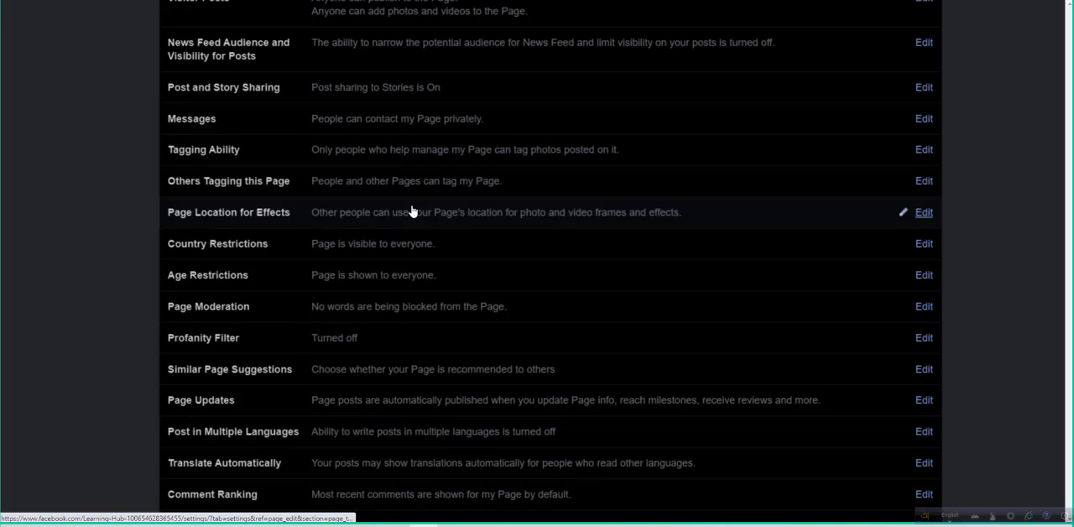
- Try a country restriction for Bangladesh with both the only-show and hide options, and cancel without saving
scroll(469, 242, down, 1)
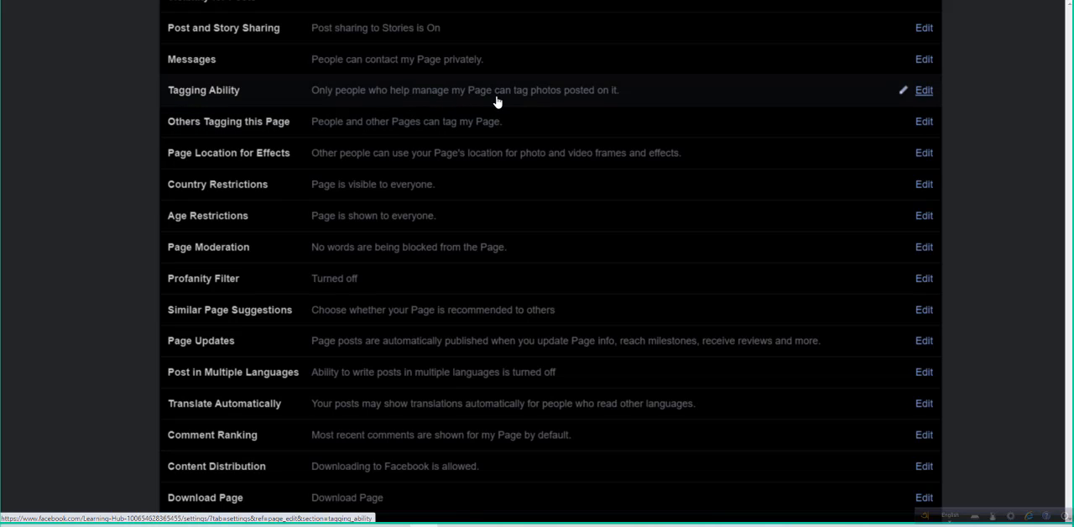
scroll(459, 171, down, 2)
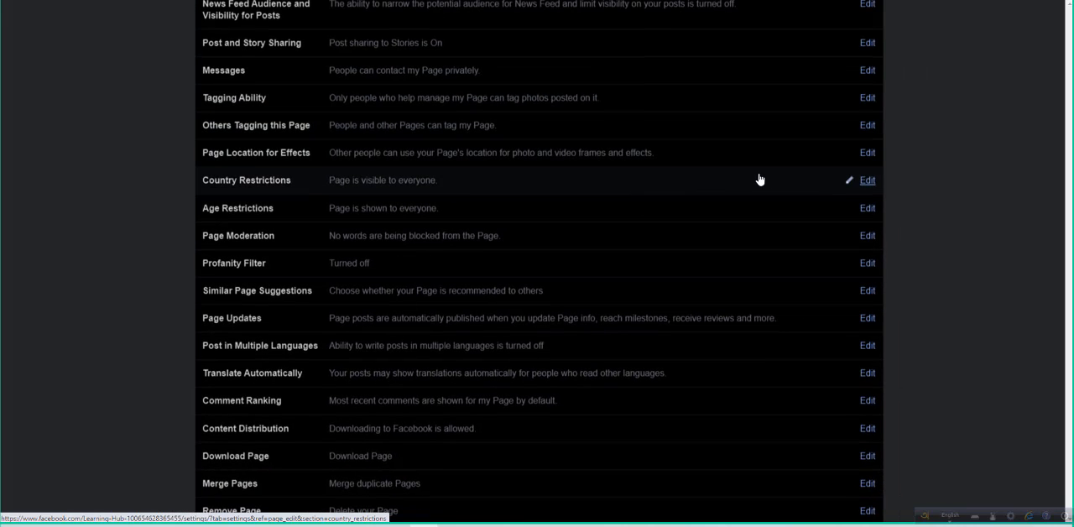
click(866, 180)
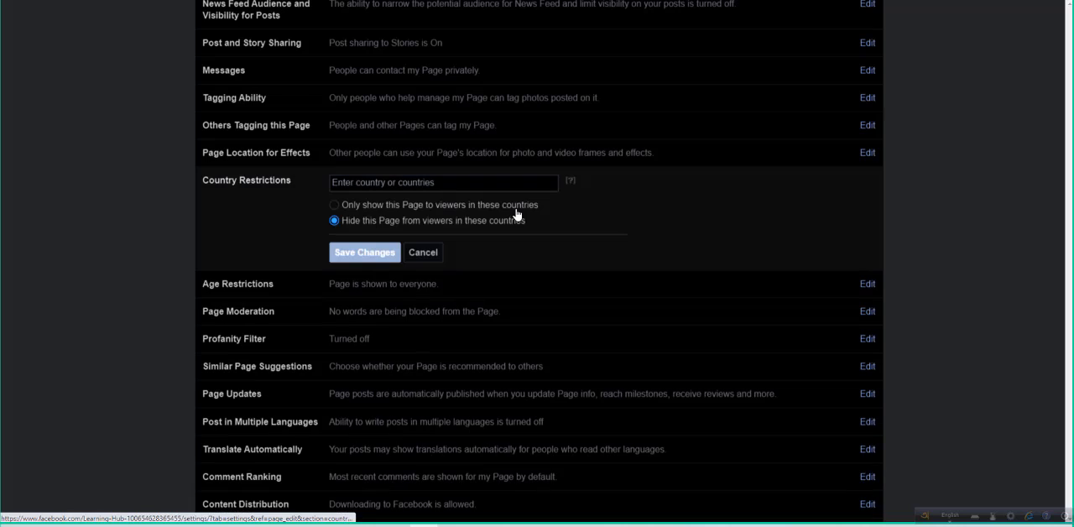
click(445, 184)
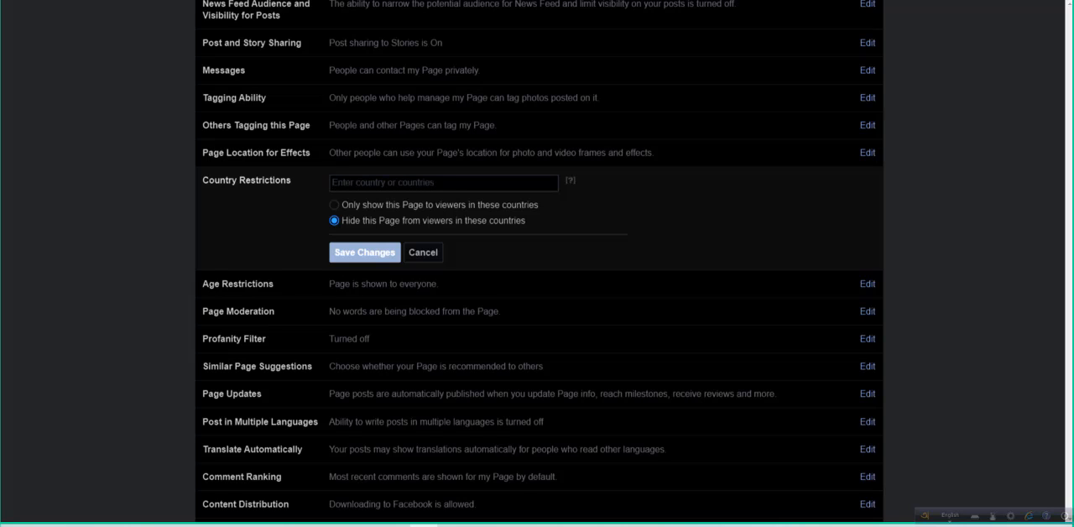
text(ban)
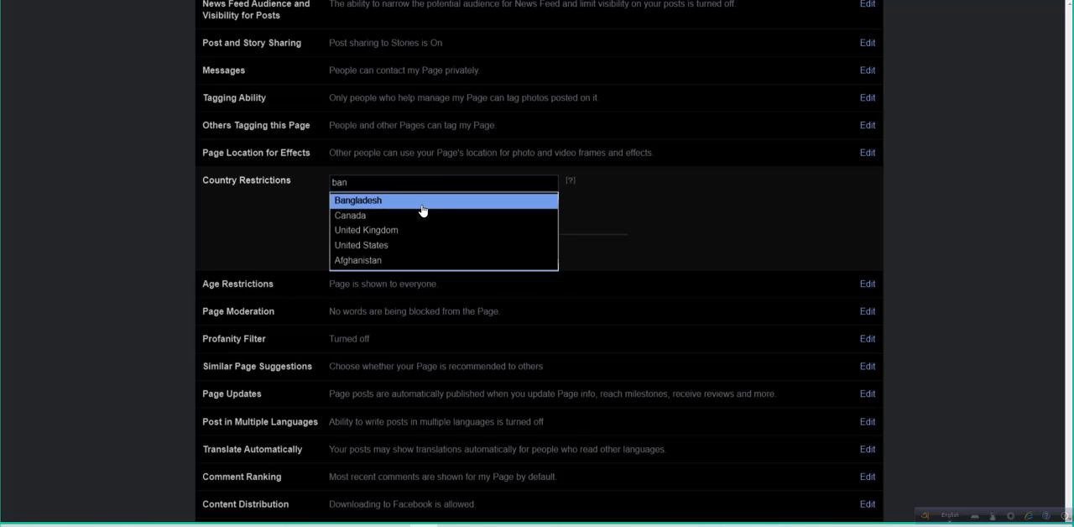
click(422, 204)
click(335, 225)
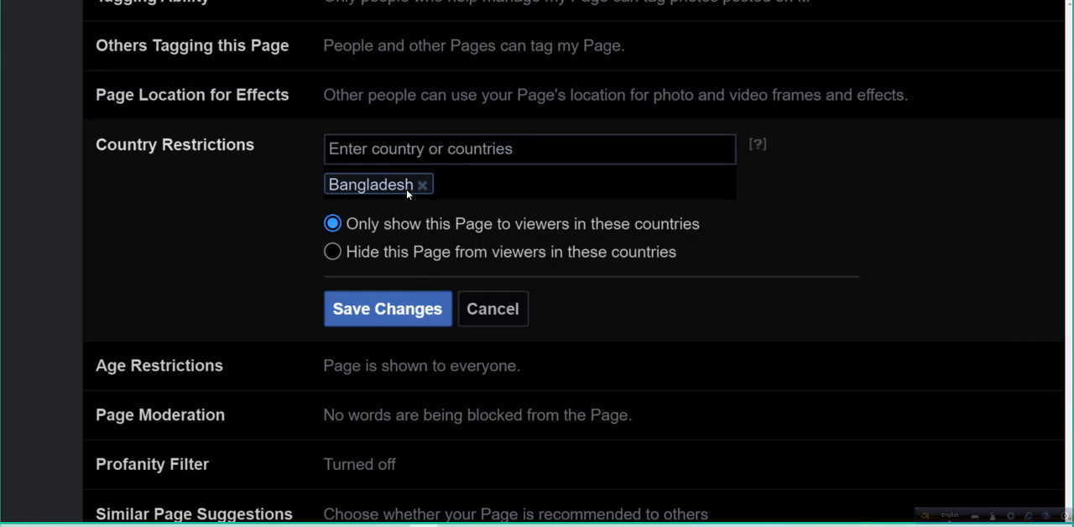
click(333, 252)
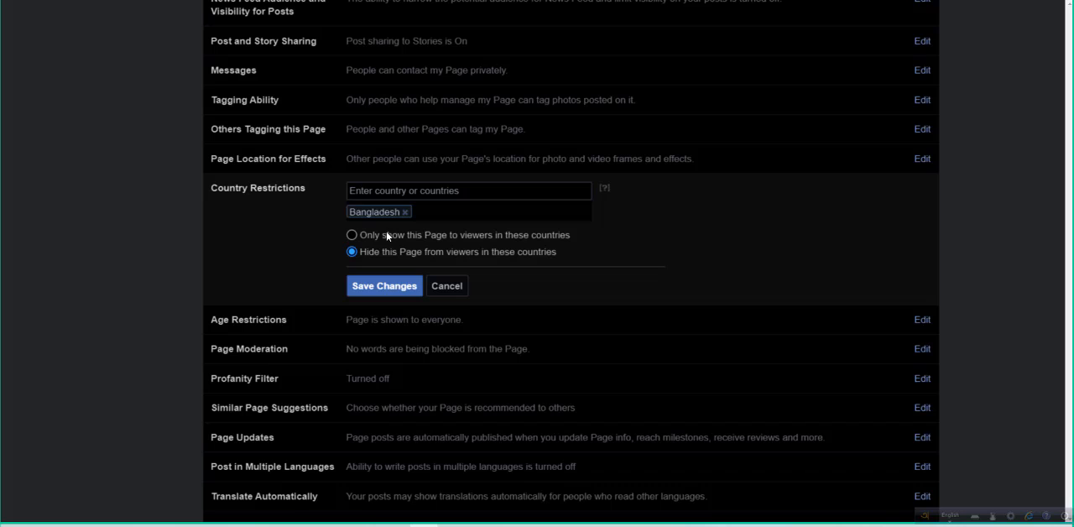
click(446, 286)
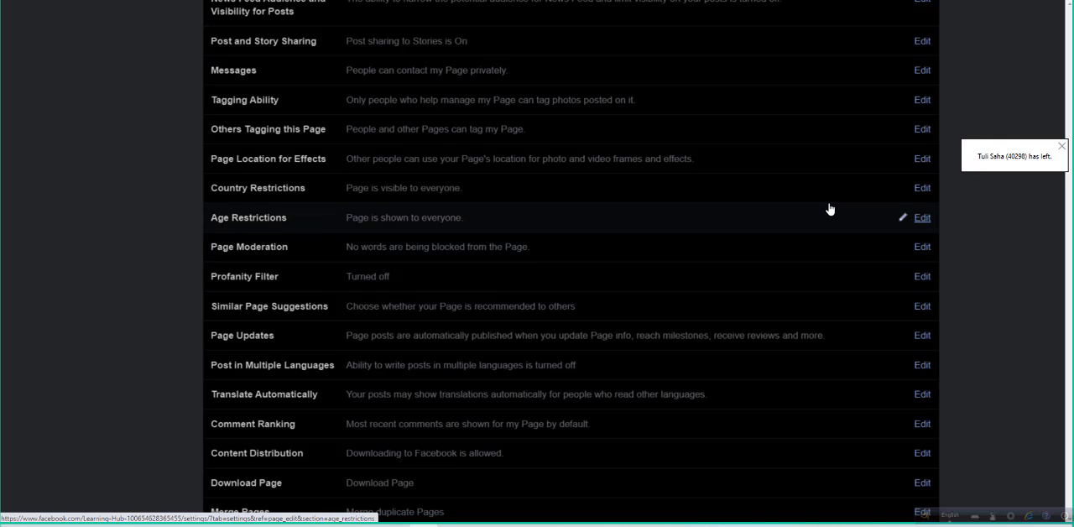
- Review the available Age Restrictions choices and close the setting without changing it
click(922, 218)
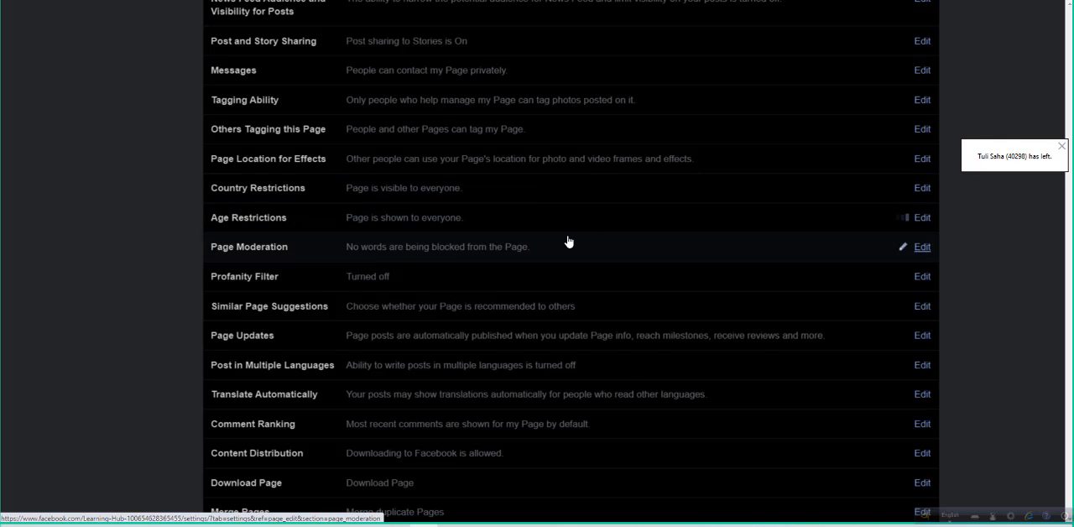
right_click(423, 227)
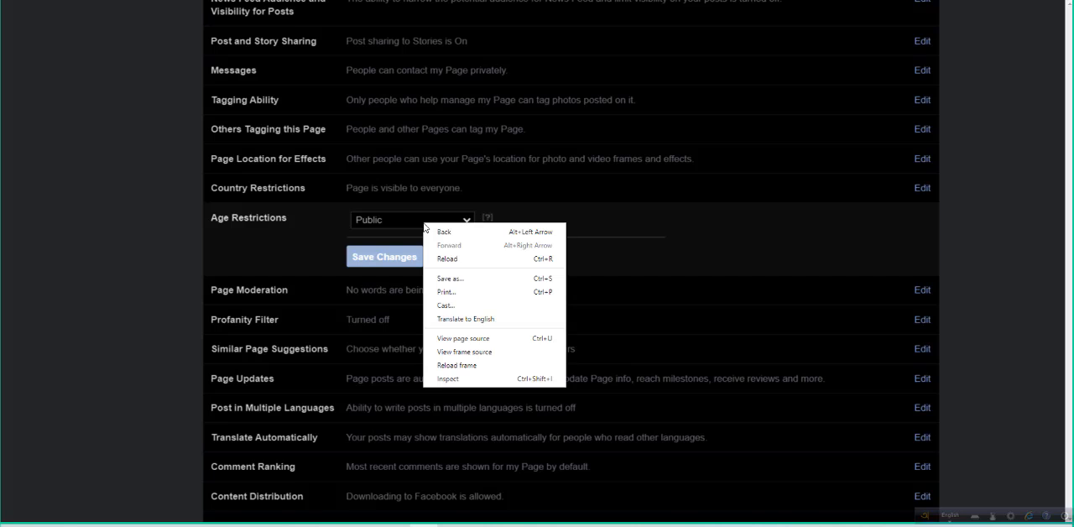
click(403, 222)
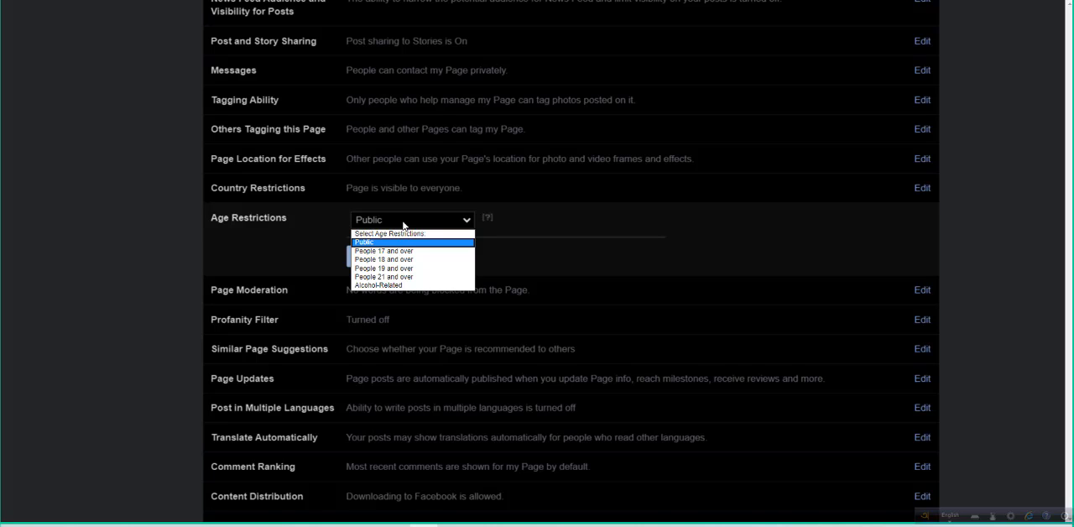
click(402, 222)
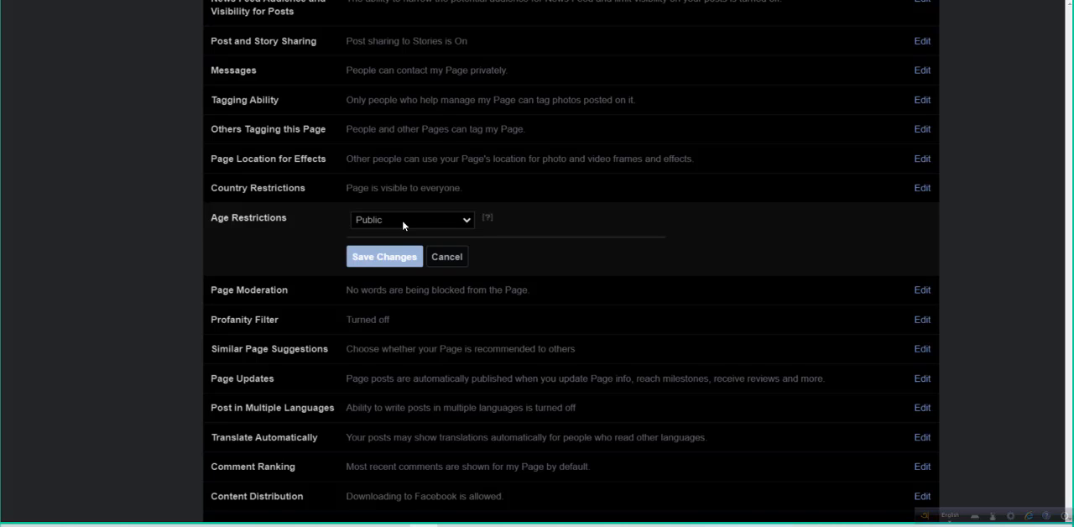
click(450, 259)
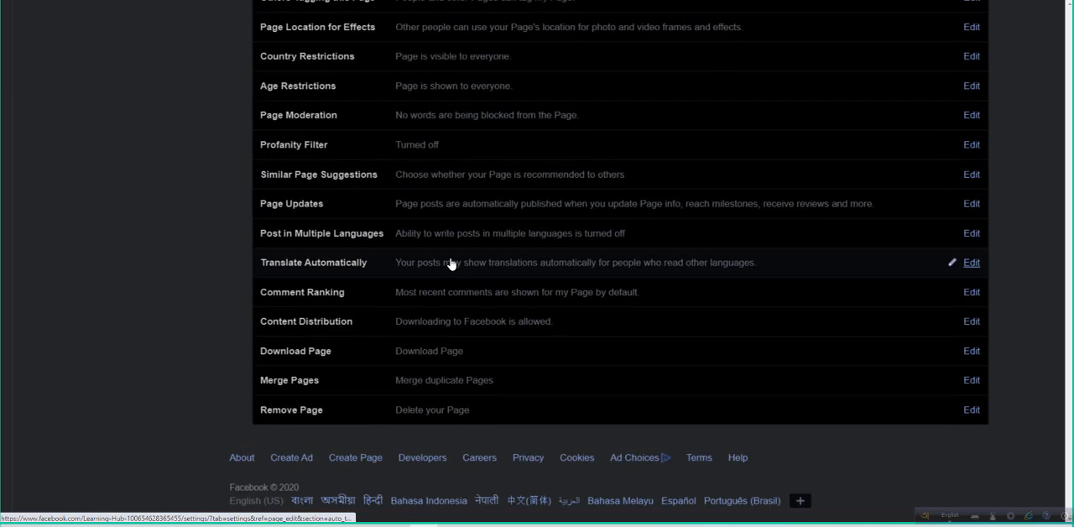
- Look through the remaining general settings down to Remove Page and open the Page Info section
scroll(452, 263, down, 2)
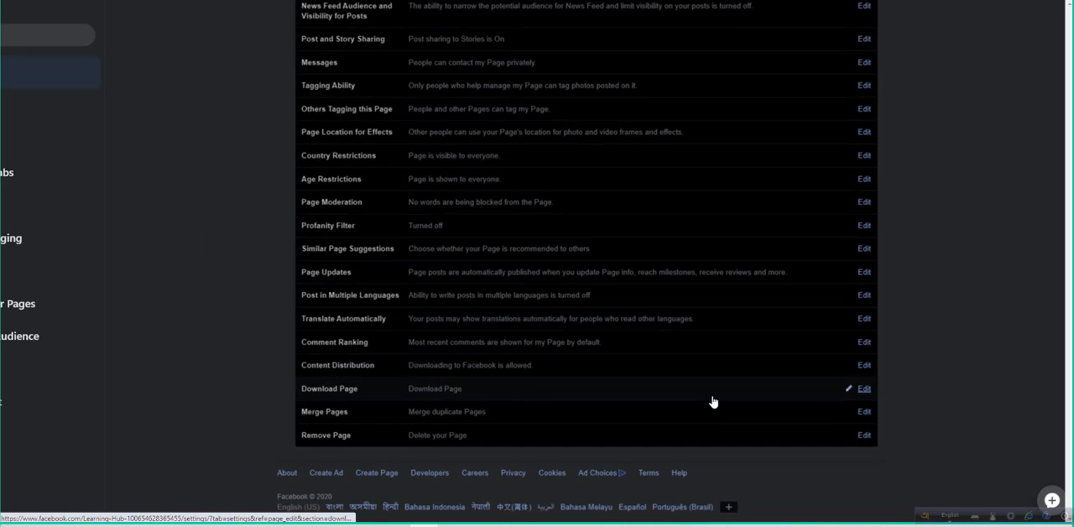
scroll(659, 419, up, 4)
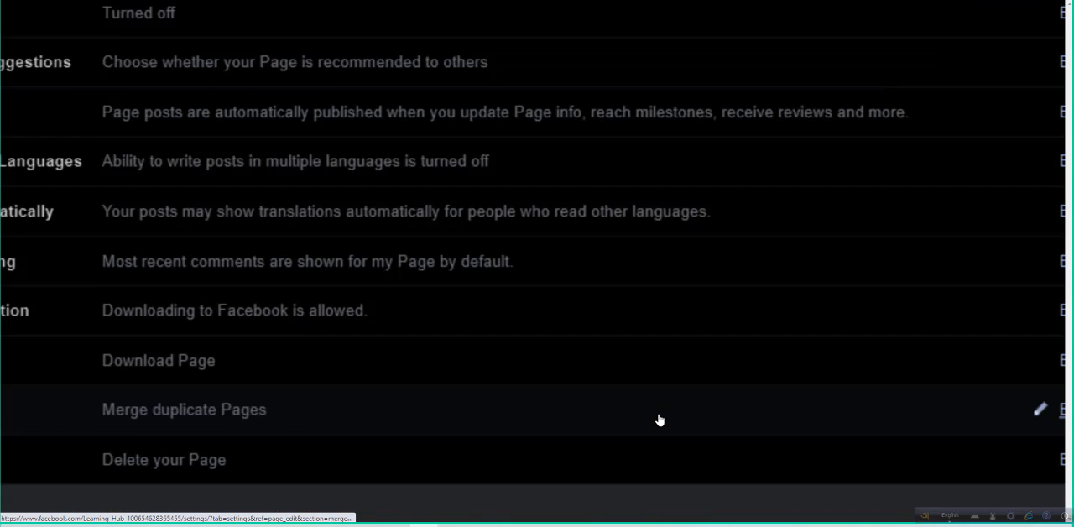
scroll(660, 419, down, 3)
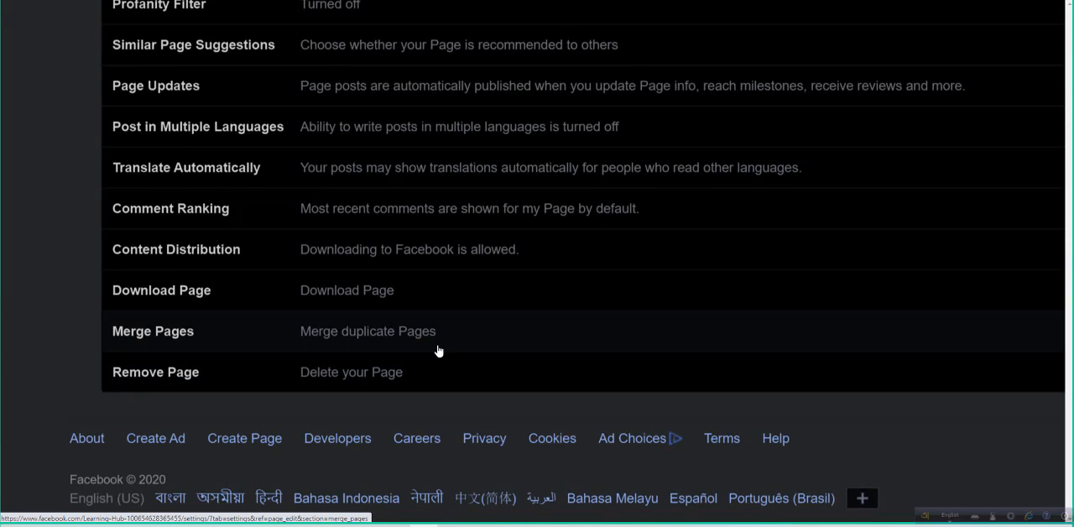
scroll(437, 351, down, 2)
scroll(438, 352, down, 1)
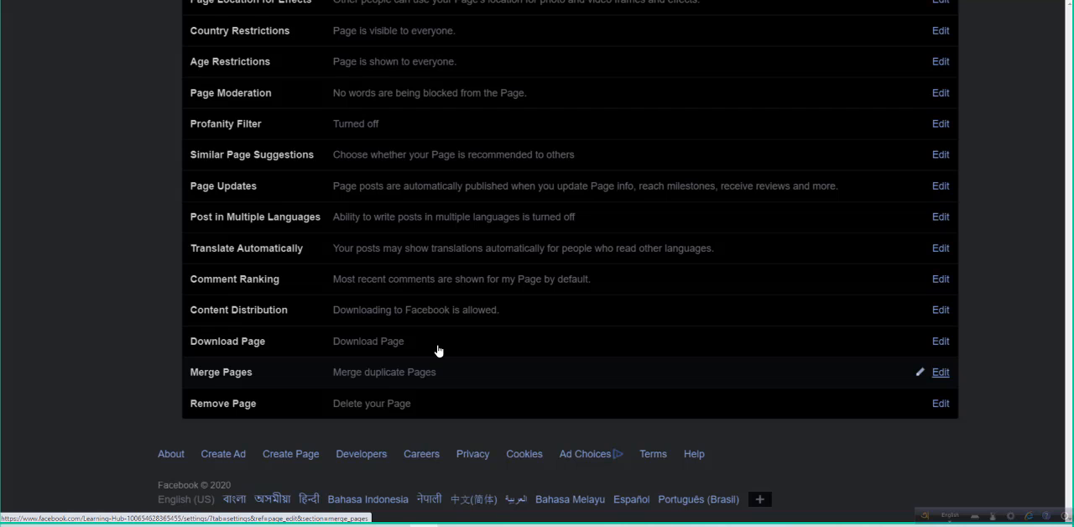
scroll(437, 351, down, 3)
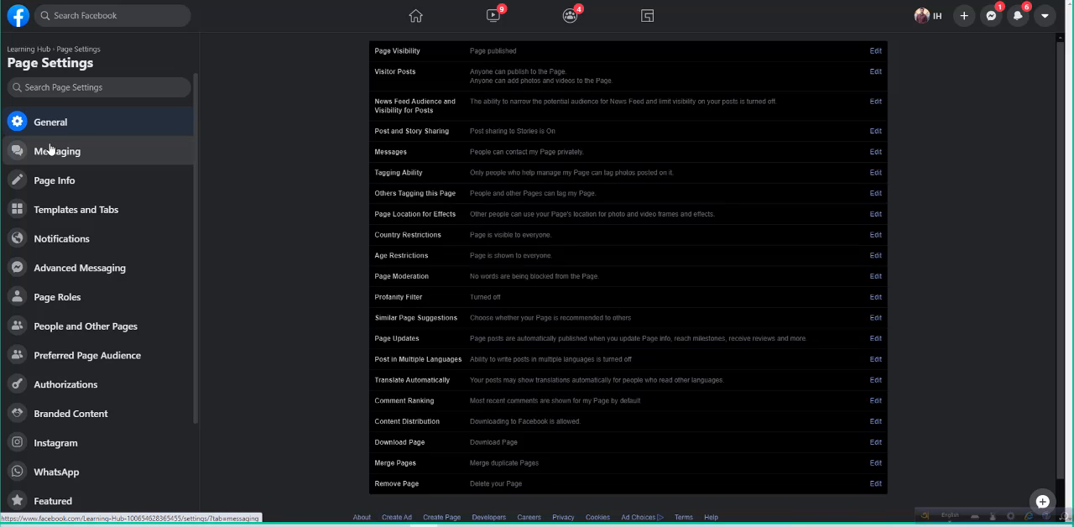
click(59, 185)
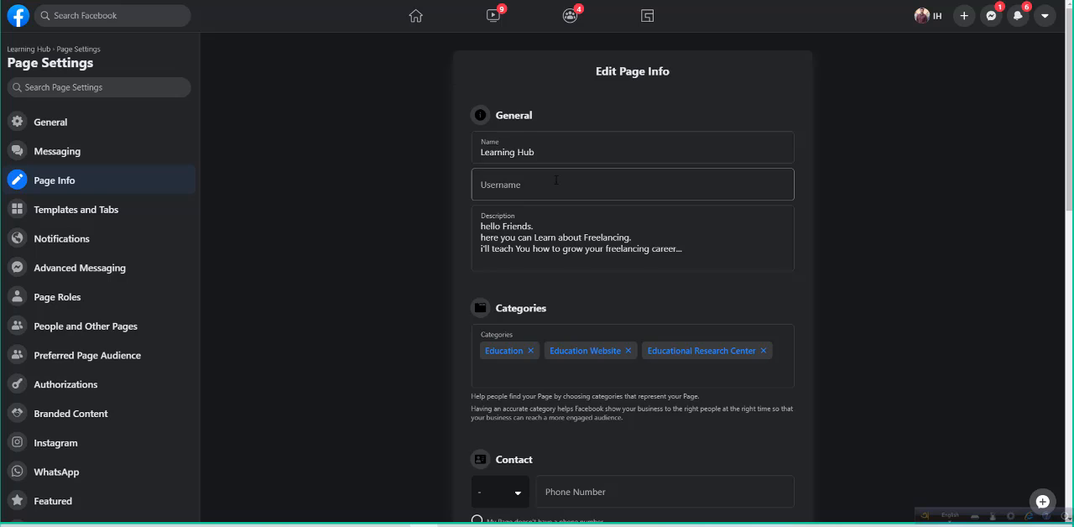
scroll(555, 179, down, 2)
scroll(562, 168, up, 2)
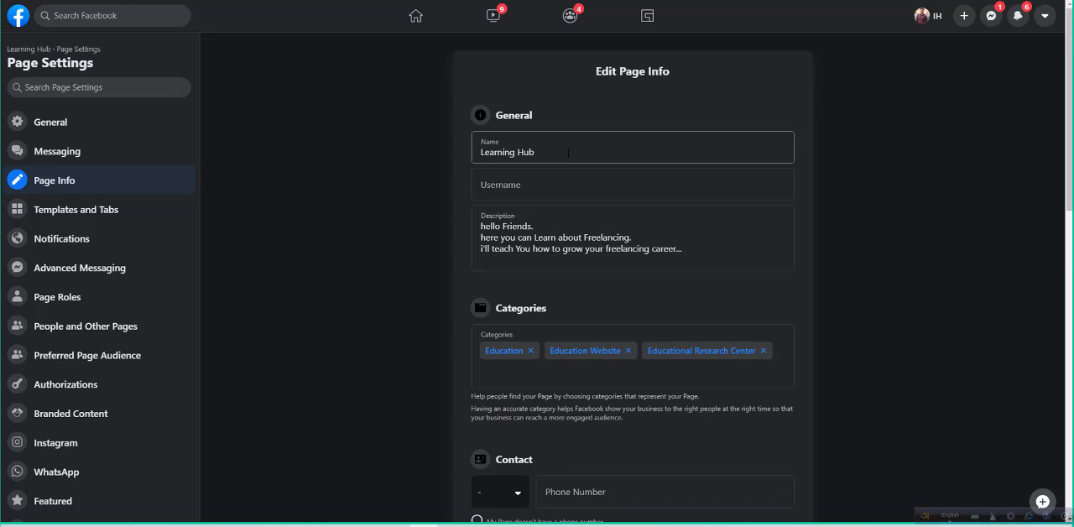
click(568, 154)
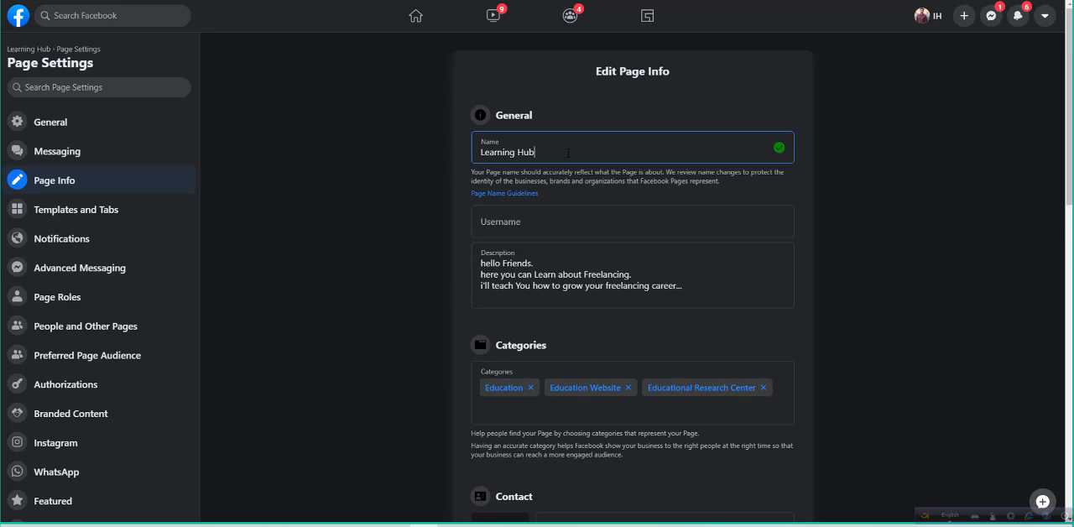
click(537, 223)
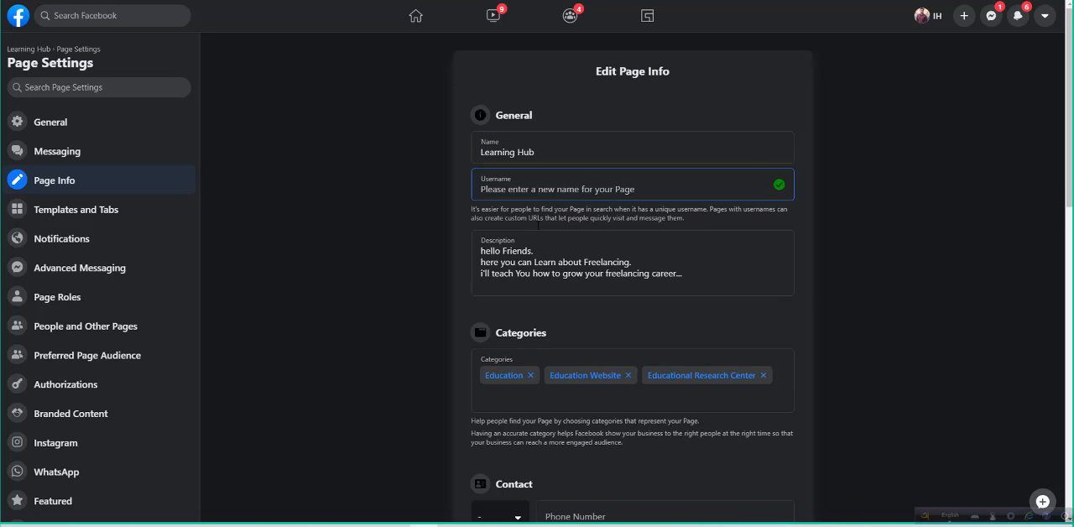
text(@lea)
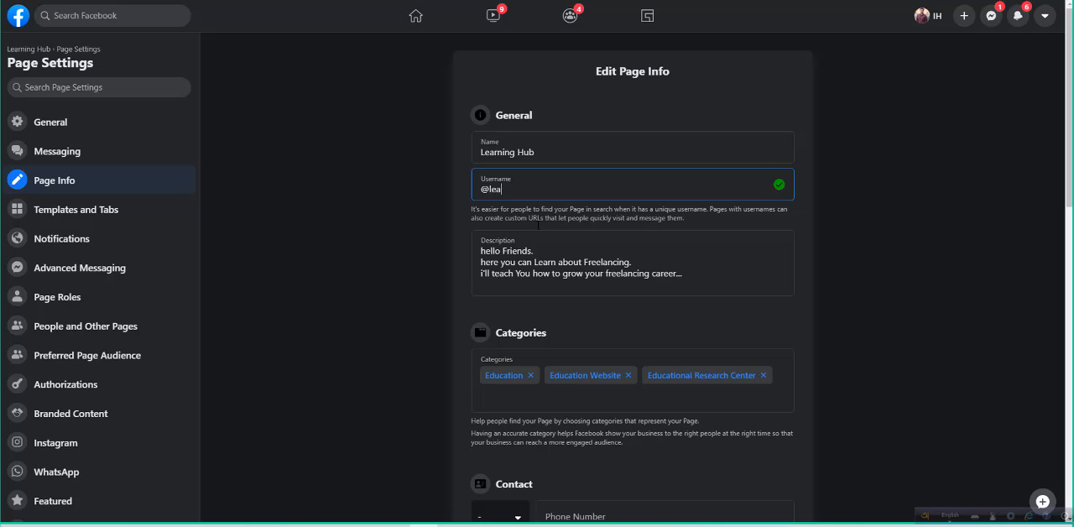
text(rninghub)
click(577, 223)
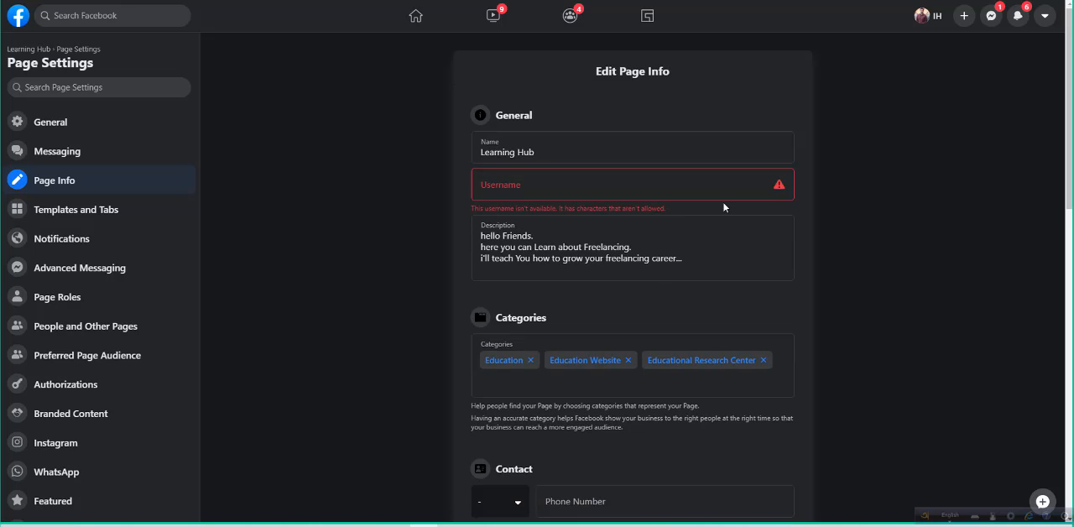
- Try learninghubih and then learninghub12 as the page's username
click(526, 182)
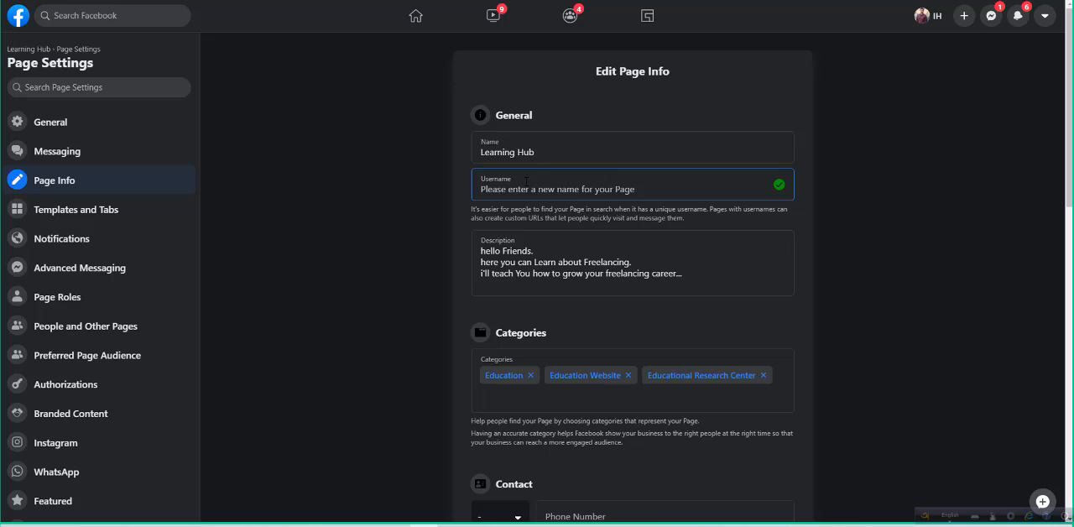
text(learnin)
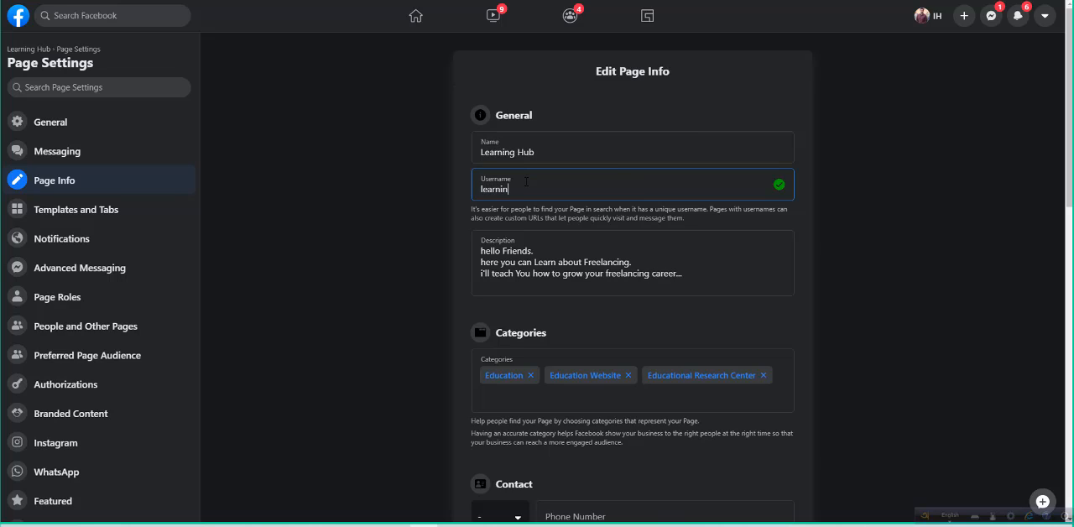
text(ghubih)
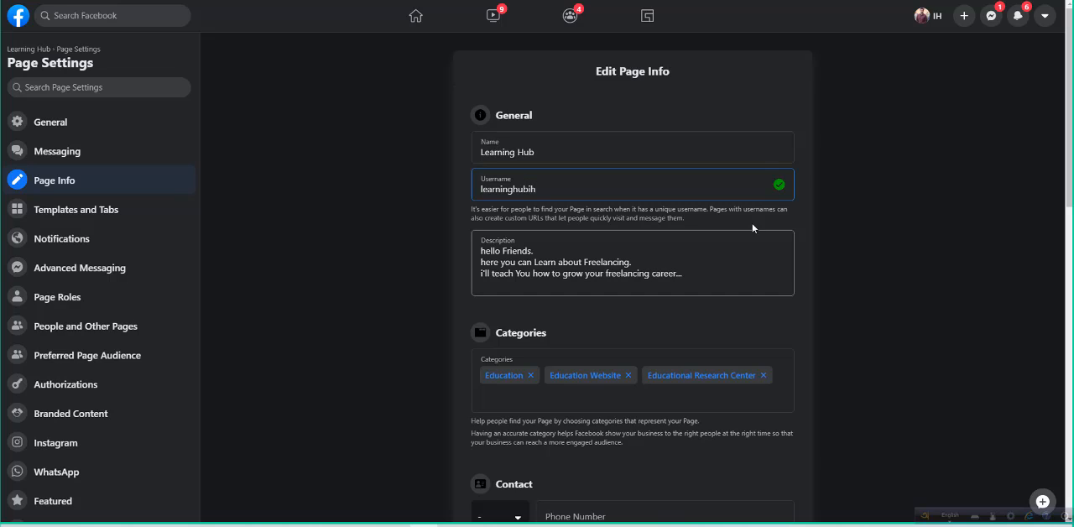
key(BackSpace)
key(BackSpace)
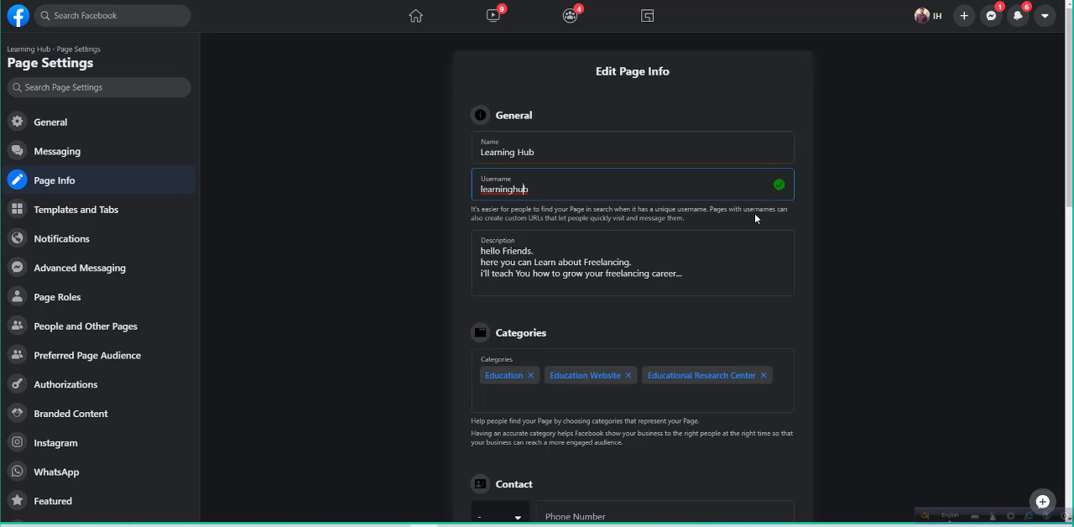
key(Home)
text(i)
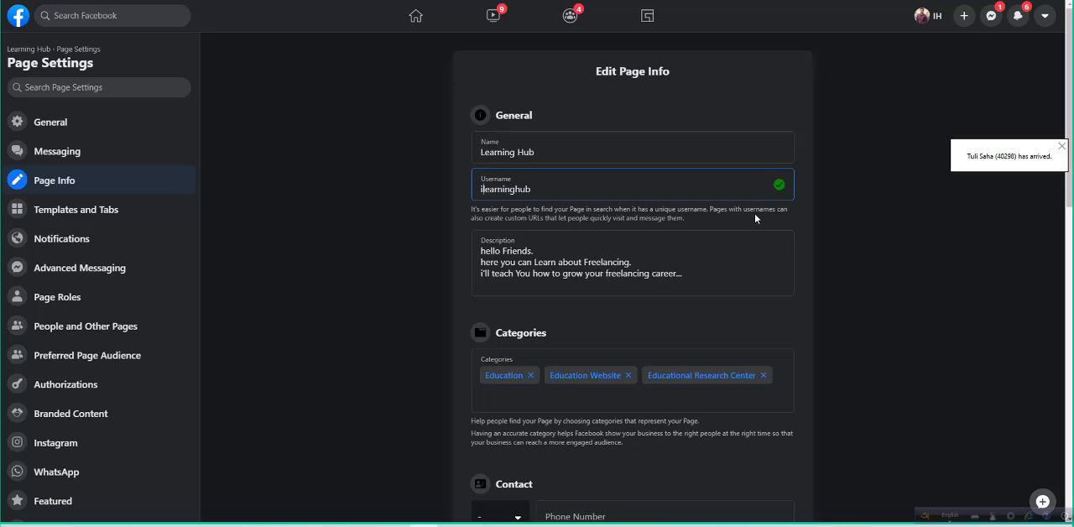
key(BackSpace)
text(12)
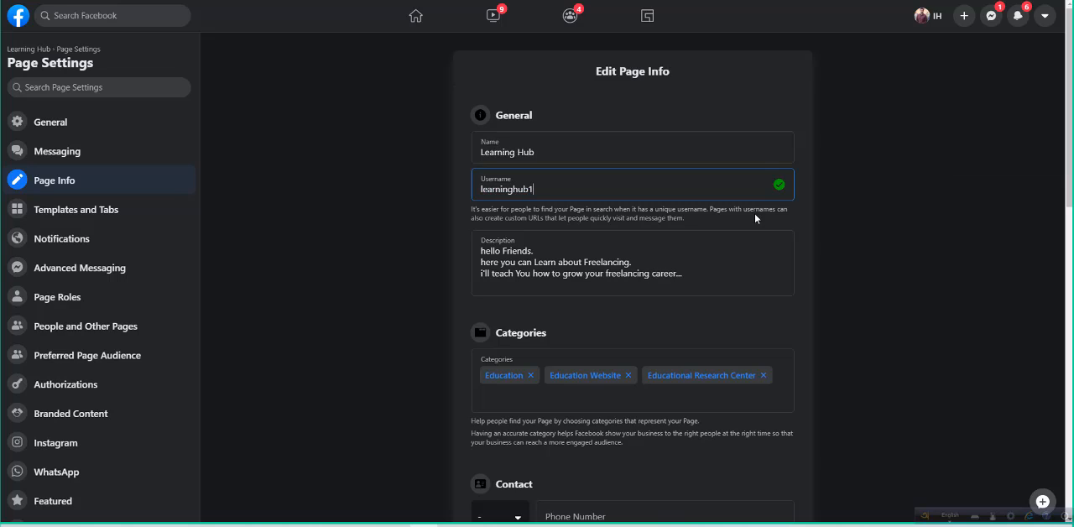
click(744, 99)
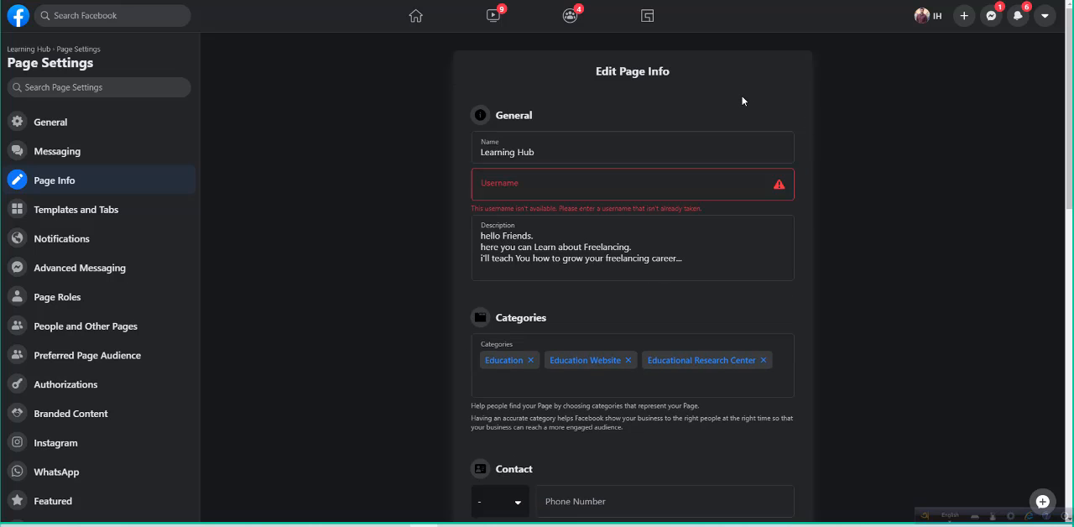
- Set the page's username to learninghub958
click(531, 193)
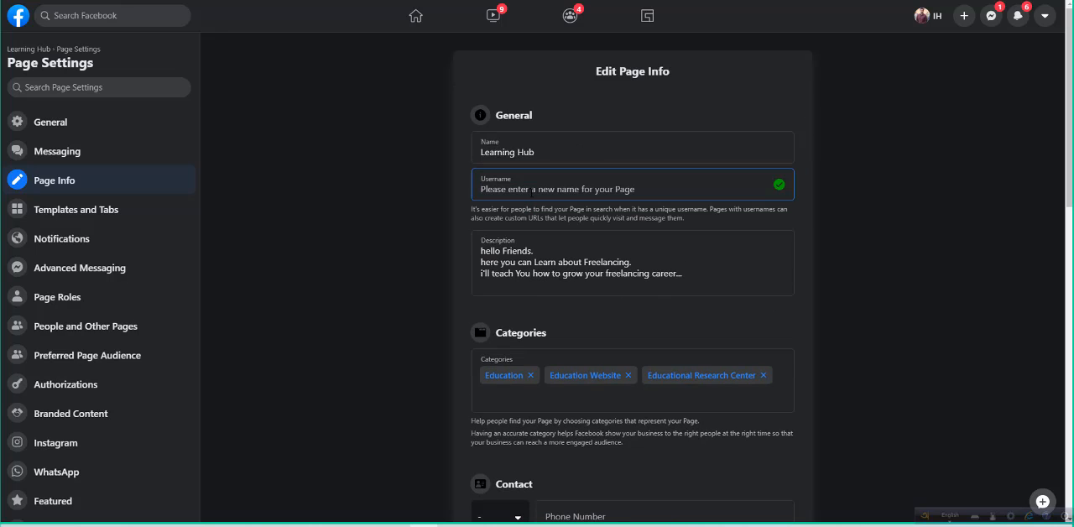
text(learni)
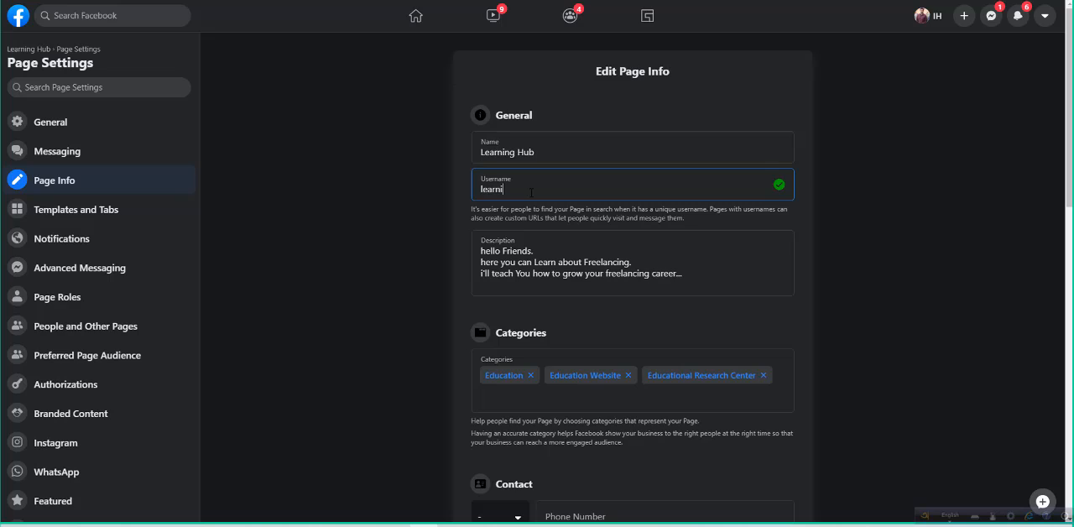
text(nghub958)
click(599, 95)
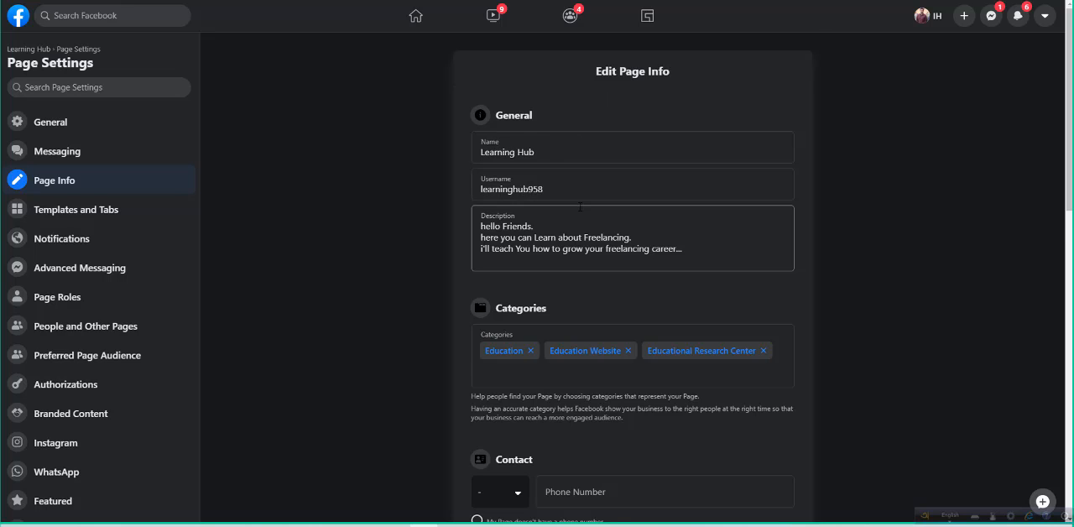
- Mark in the contact details that the page doesn't have a phone number or an email
scroll(582, 232, down, 1)
scroll(581, 233, down, 1)
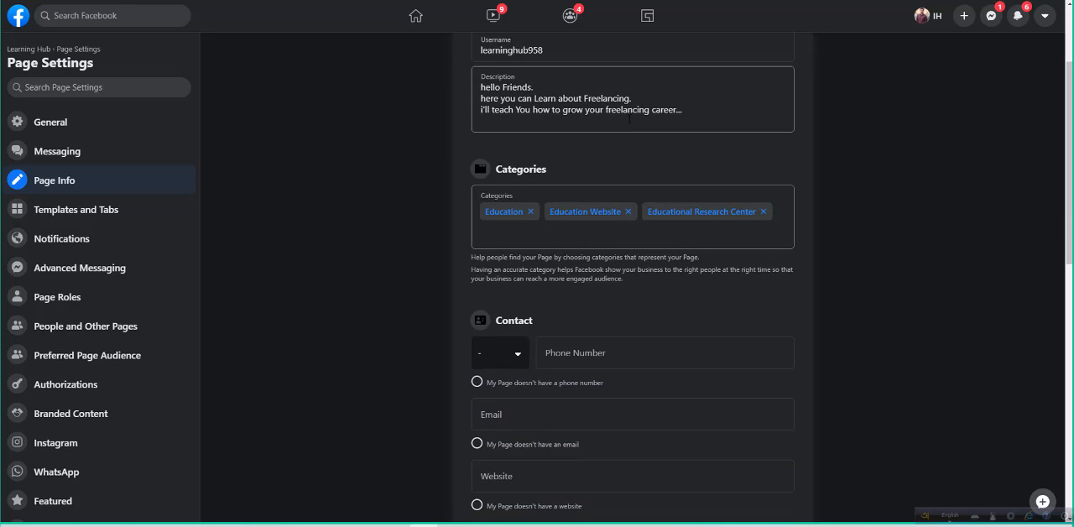
scroll(612, 165, down, 1)
scroll(579, 156, down, 1)
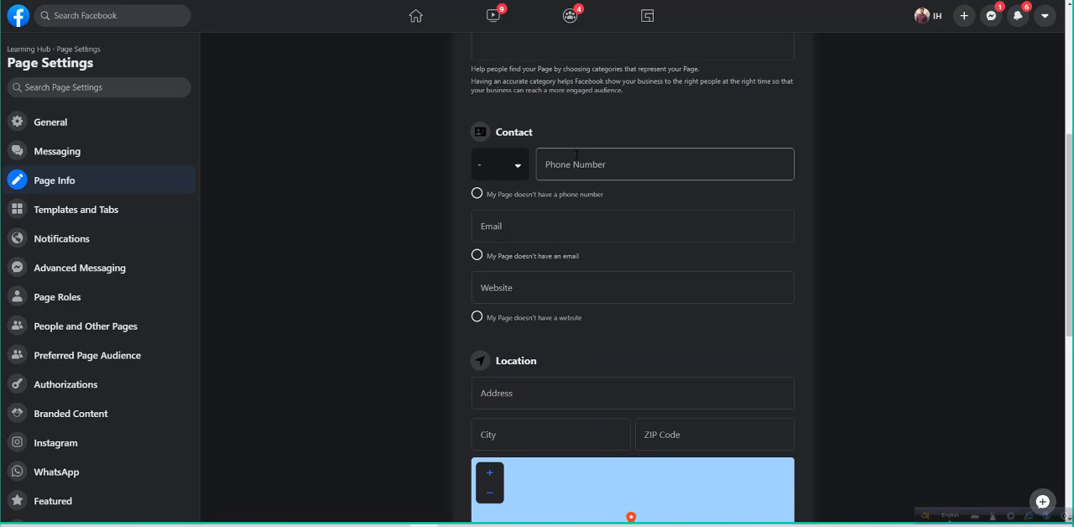
scroll(570, 176, down, 1)
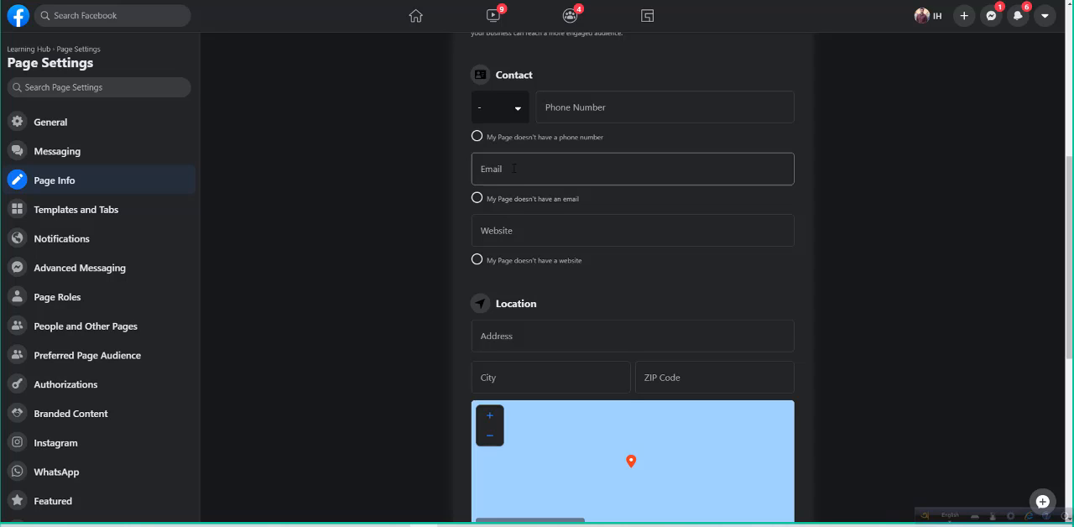
click(477, 136)
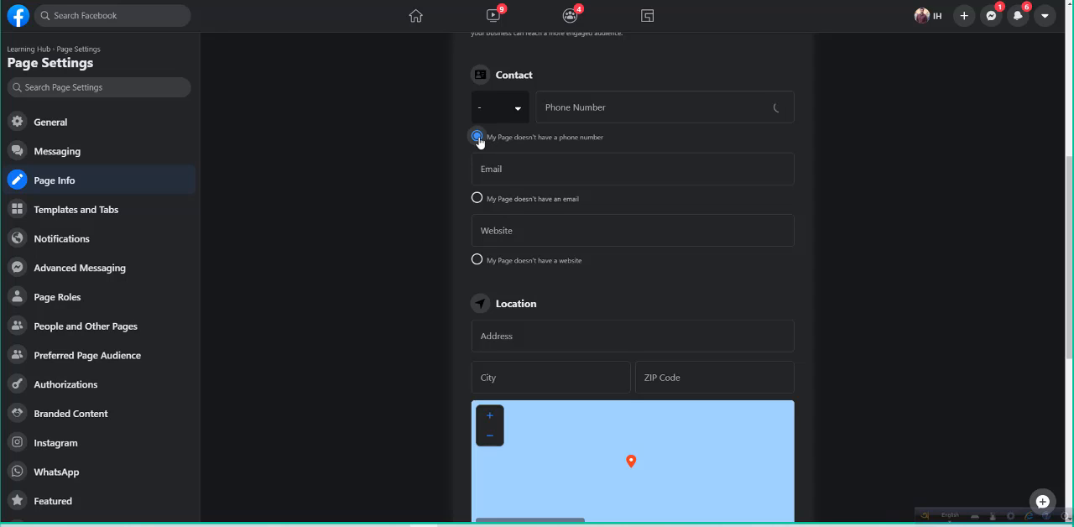
click(477, 198)
scroll(518, 199, down, 1)
click(482, 181)
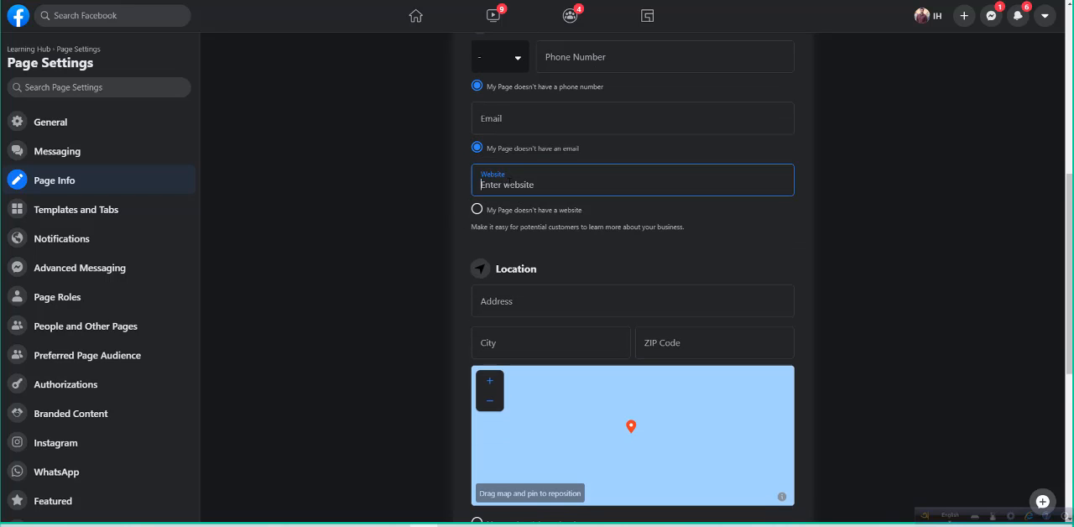
text(le)
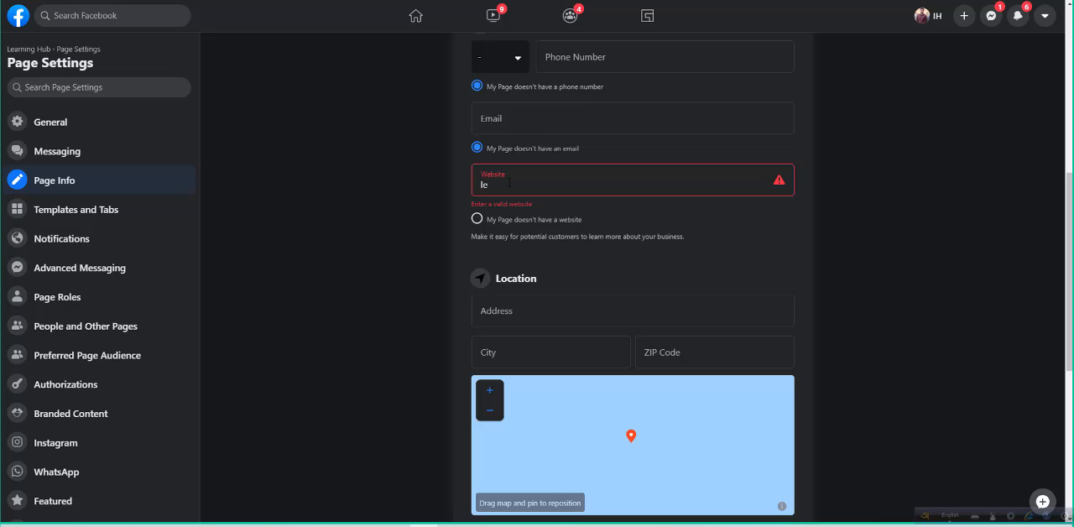
text(arninghub.xyz)
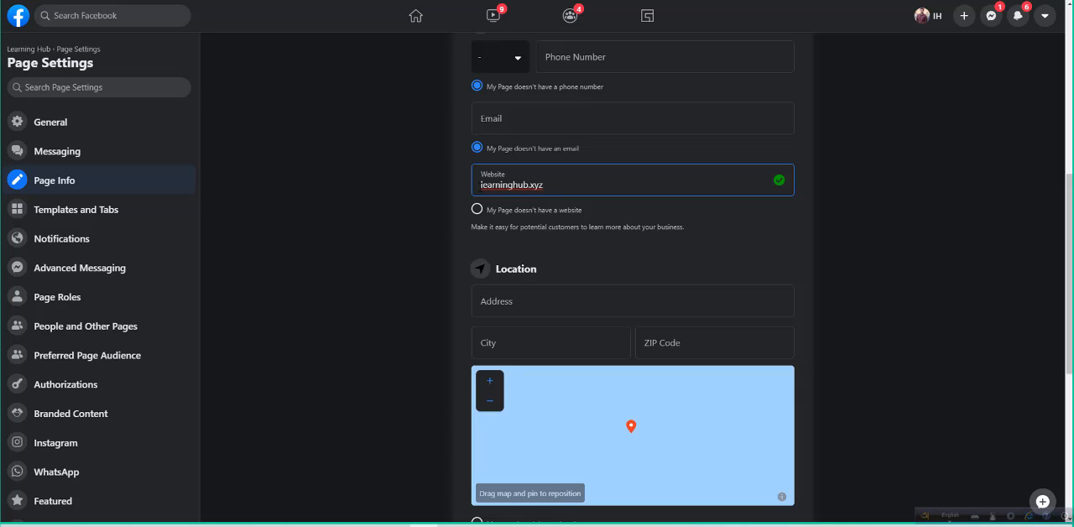
click(480, 184)
text(www.)
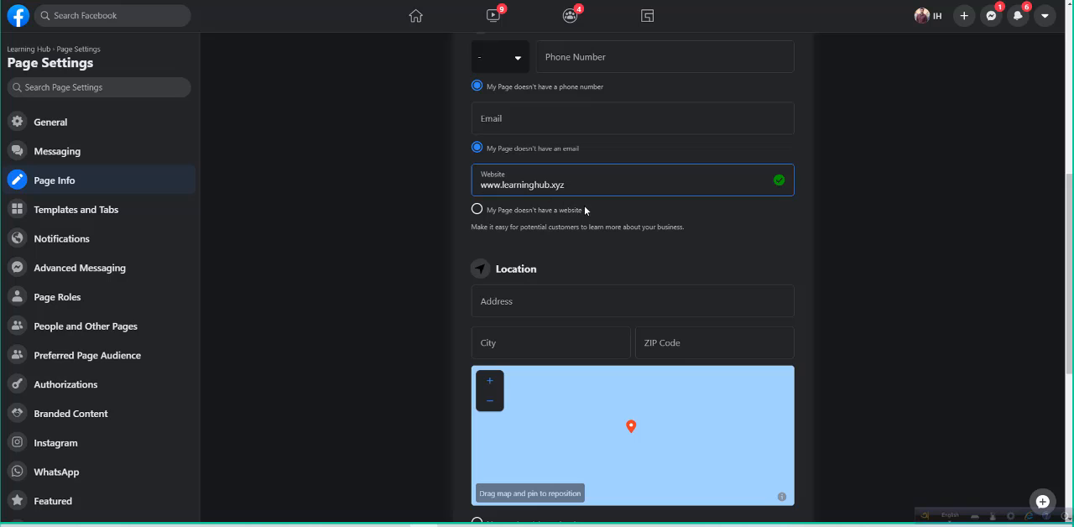
click(610, 213)
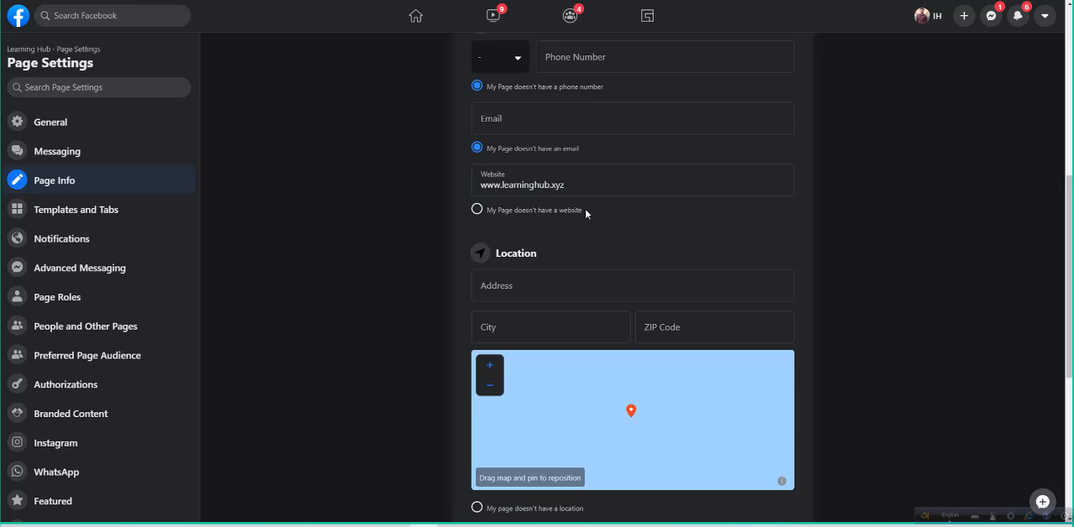
- Set the address in the page's location details to Dhaka Bangladesh
scroll(584, 209, down, 2)
click(537, 101)
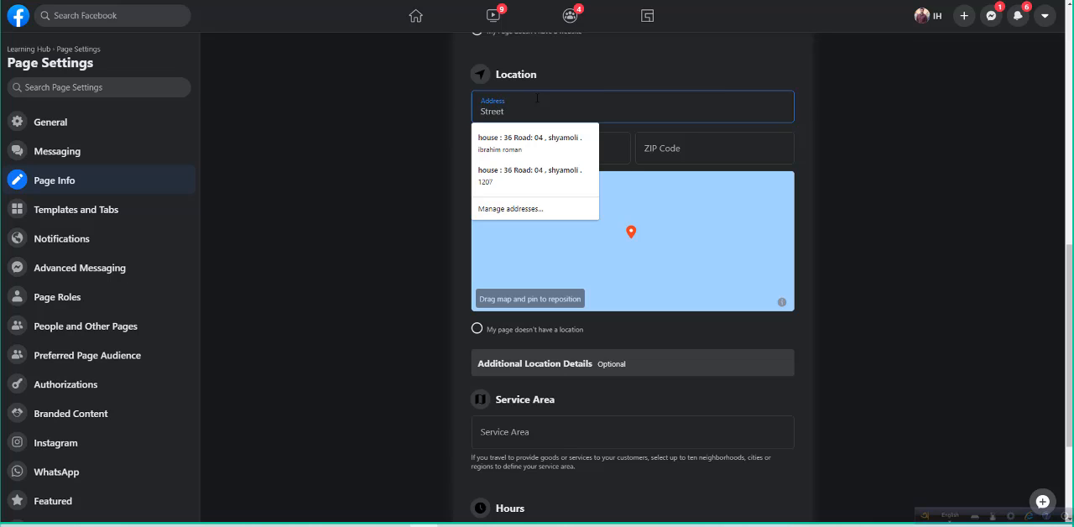
text(Dhaka )
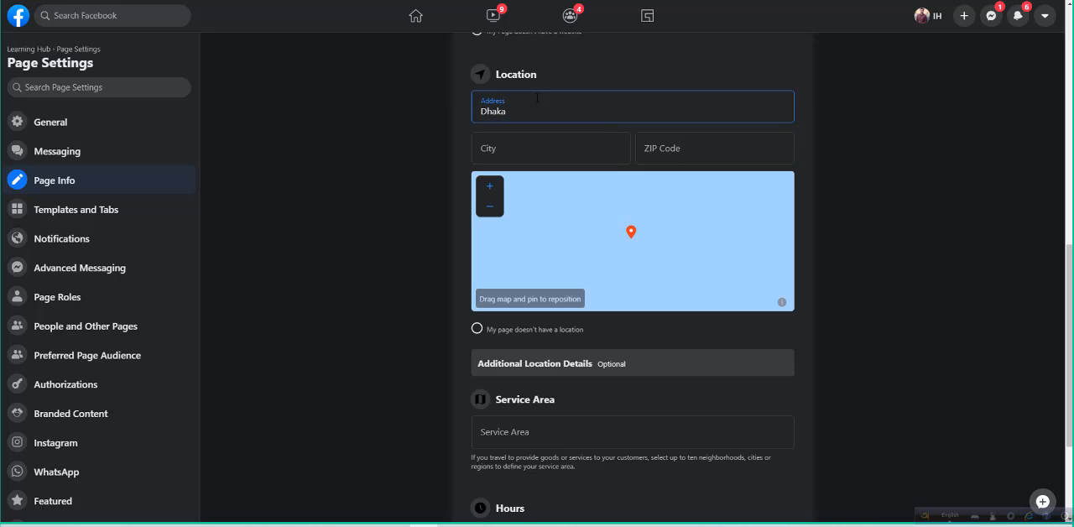
text(Bangladewsh)
key(BackSpace)
key(BackSpace)
key(BackSpace)
text(sh)
click(596, 72)
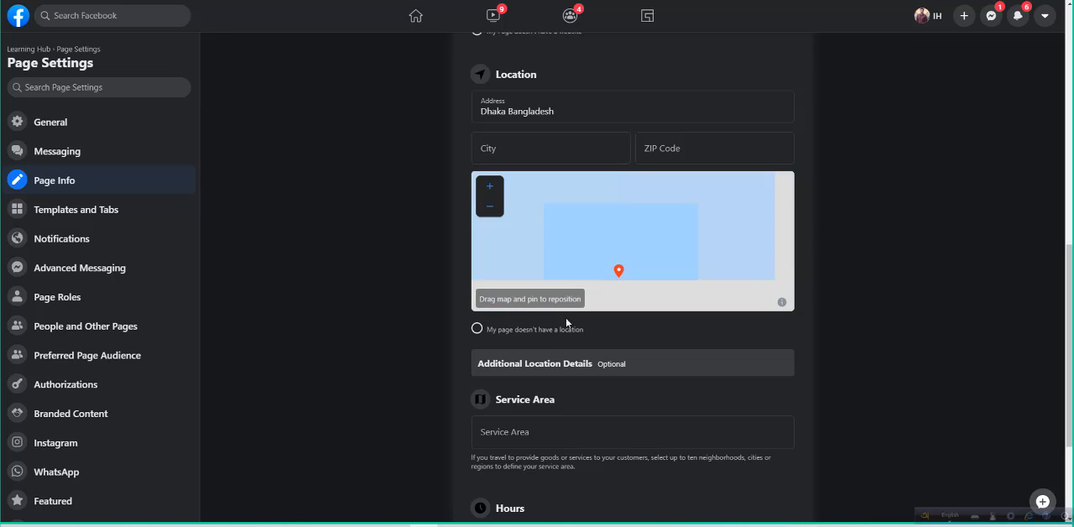
- Fill in the ZIP code of the page's location
click(681, 141)
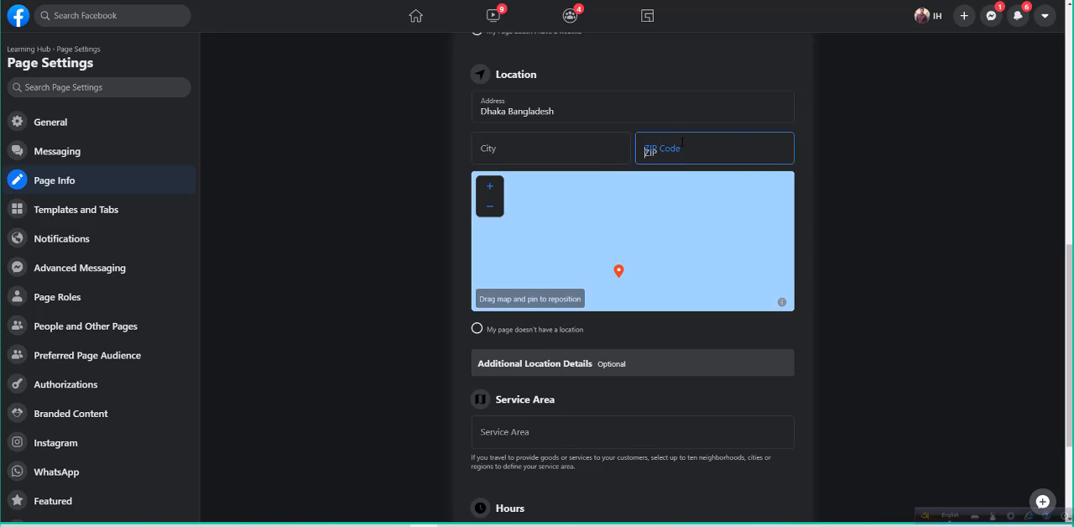
text(1207)
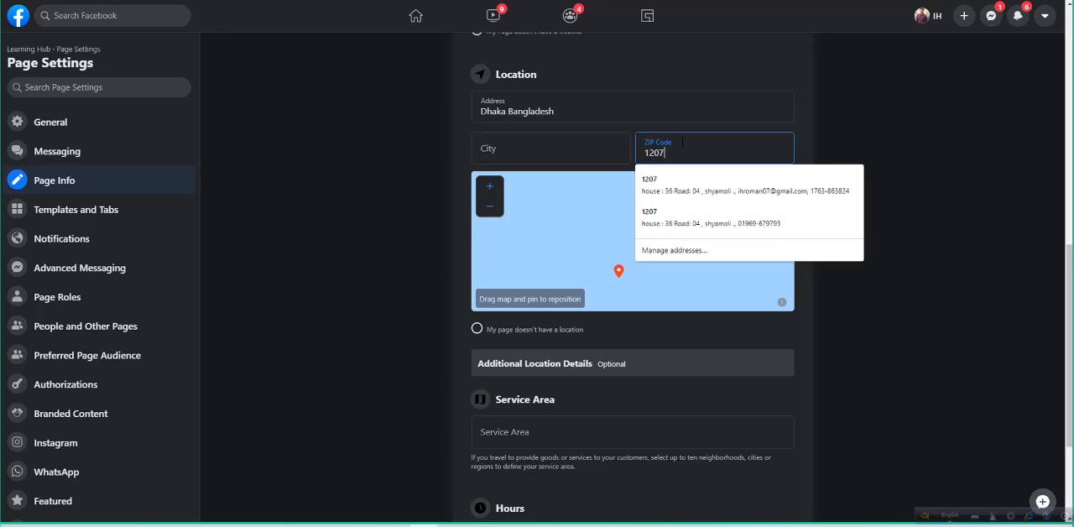
click(691, 48)
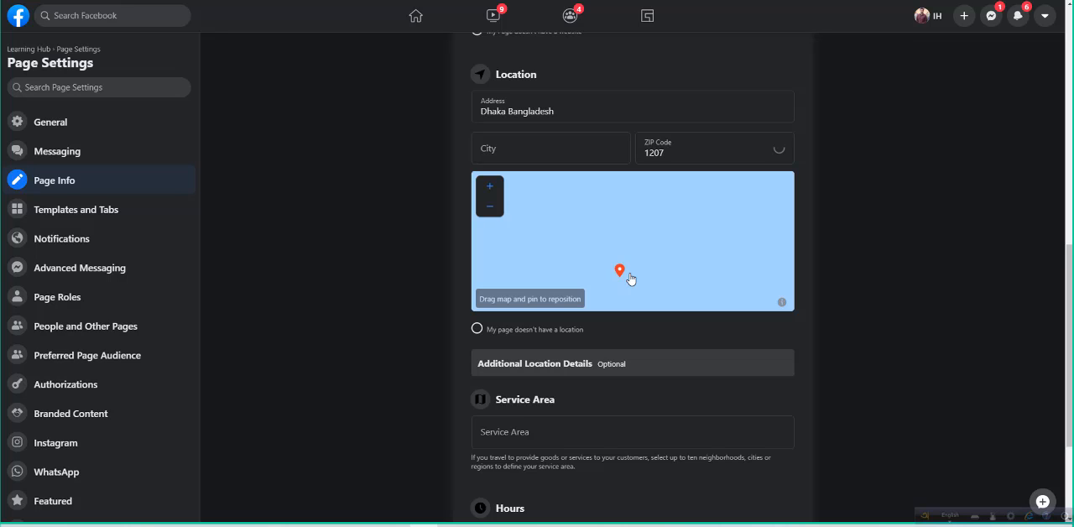
- Look at the day-by-day Open on Selected Hours option and set the page's business hours to Always Open
scroll(592, 402, down, 2)
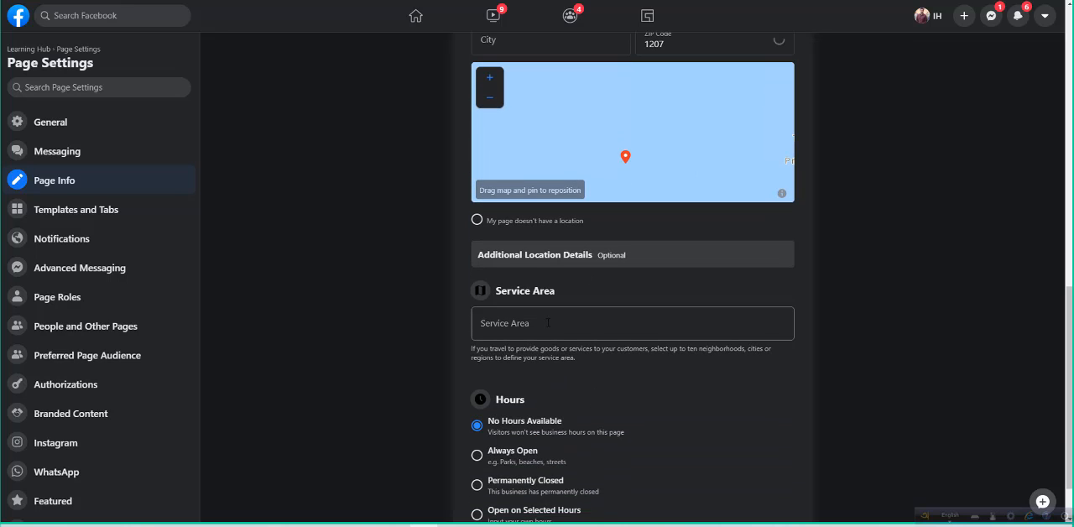
scroll(548, 322, down, 1)
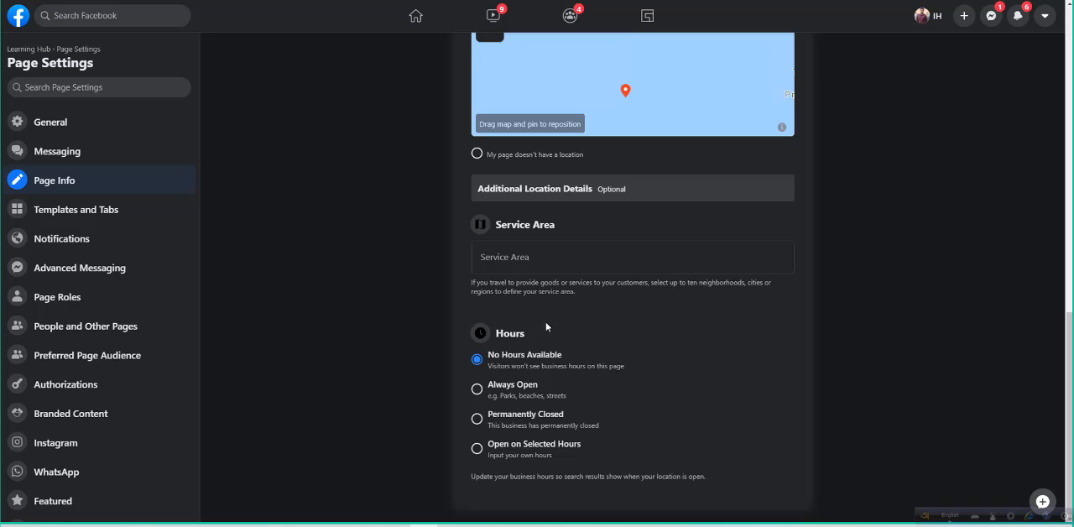
click(488, 389)
click(477, 449)
scroll(571, 422, down, 3)
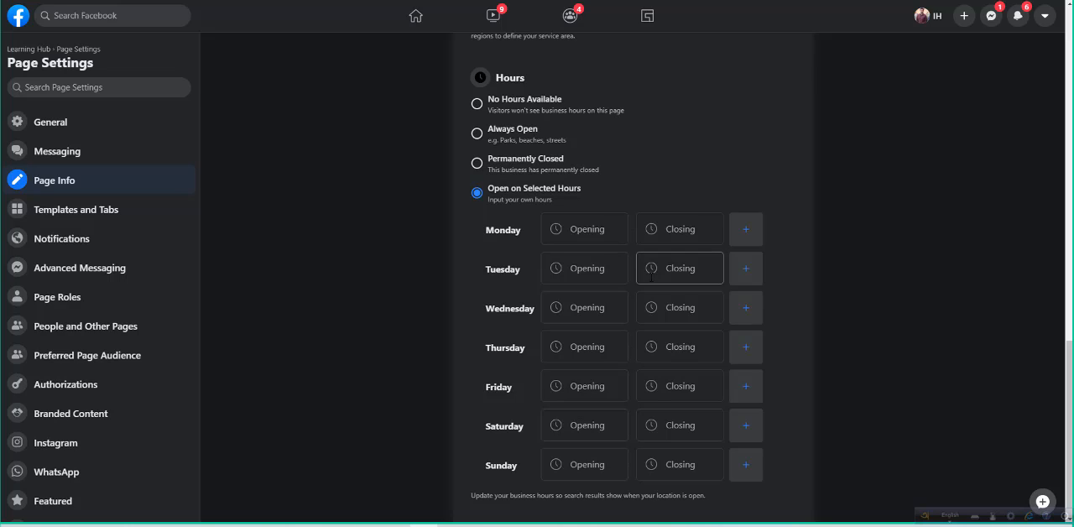
scroll(651, 277, up, 1)
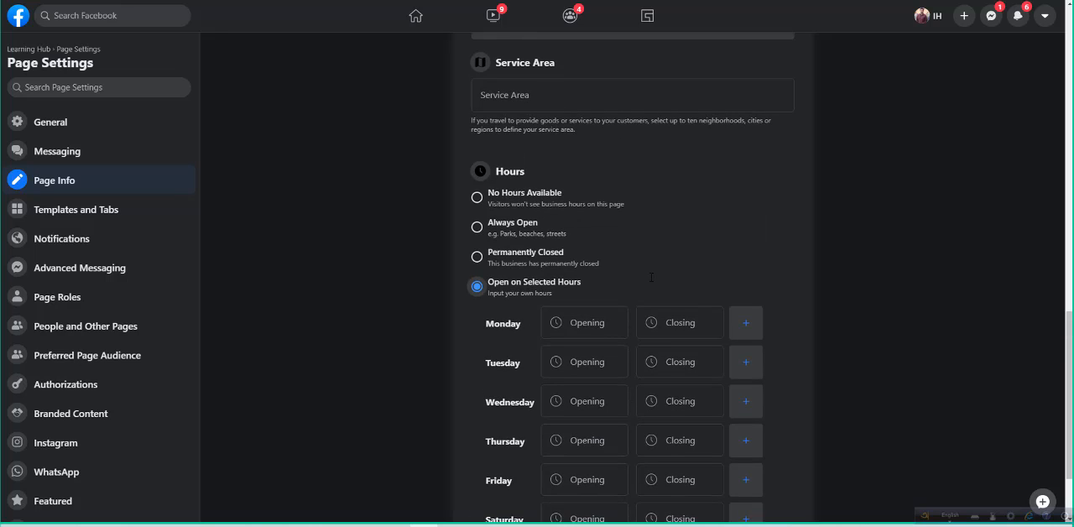
click(483, 224)
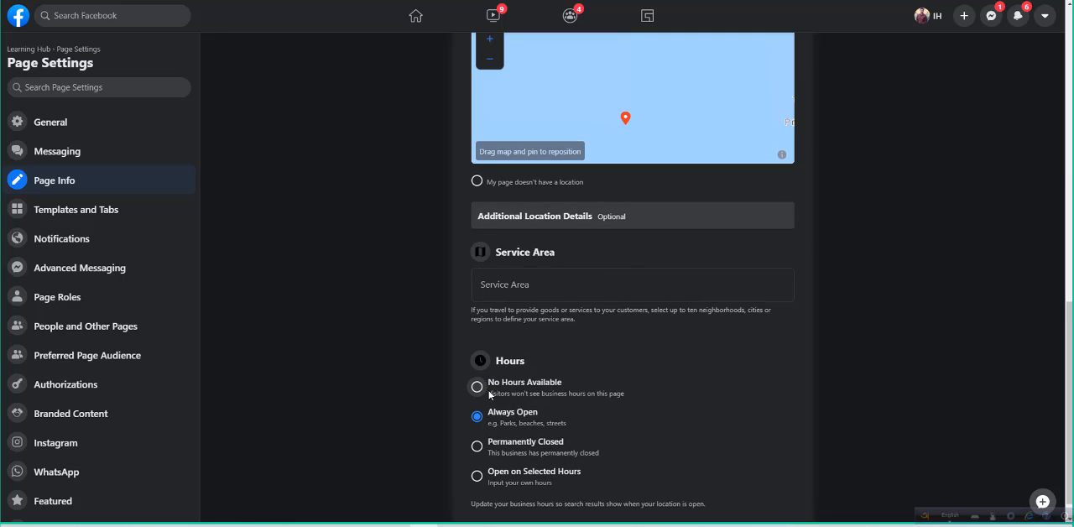
scroll(669, 325, up, 10)
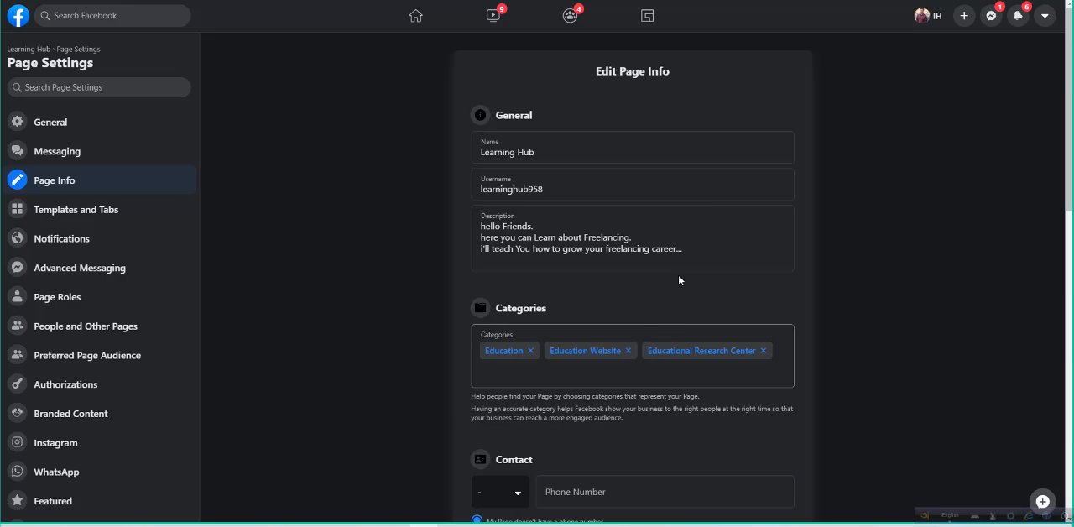
scroll(736, 189, down, 10)
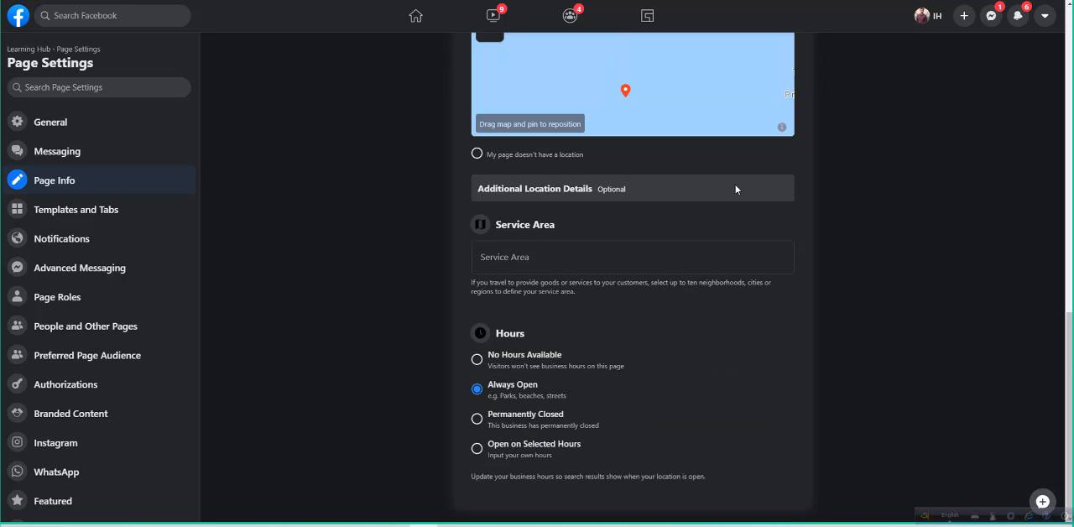
scroll(702, 257, up, 10)
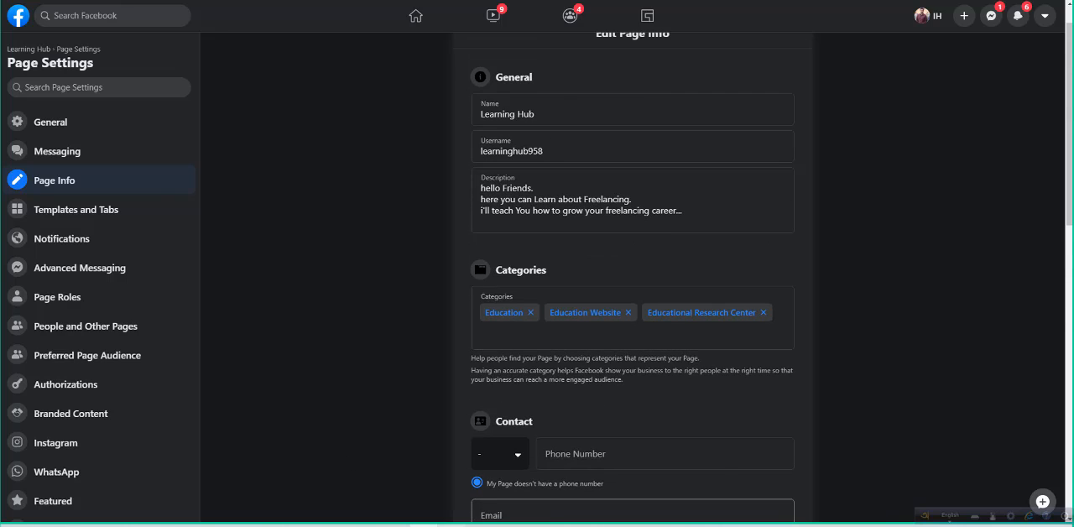
click(1022, 482)
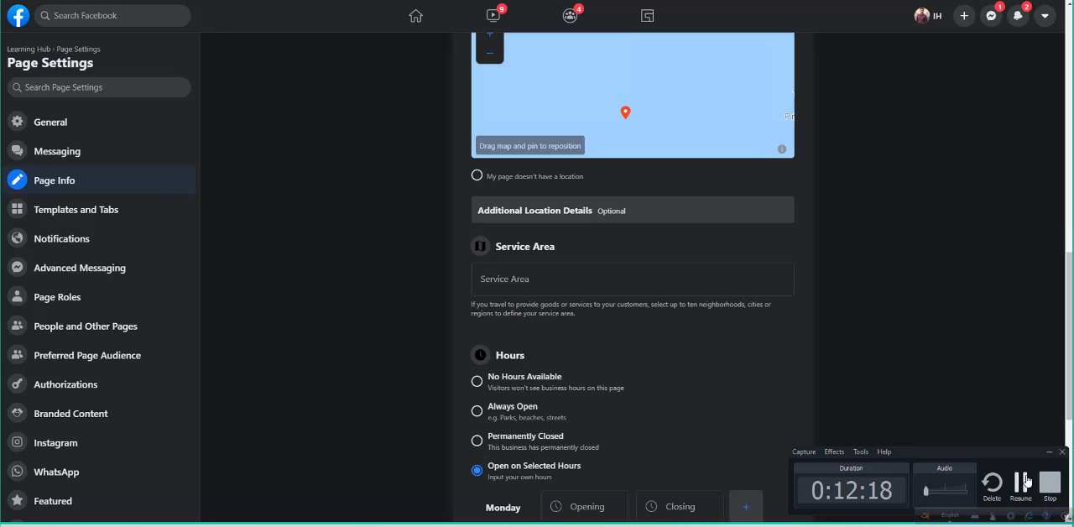
click(1025, 481)
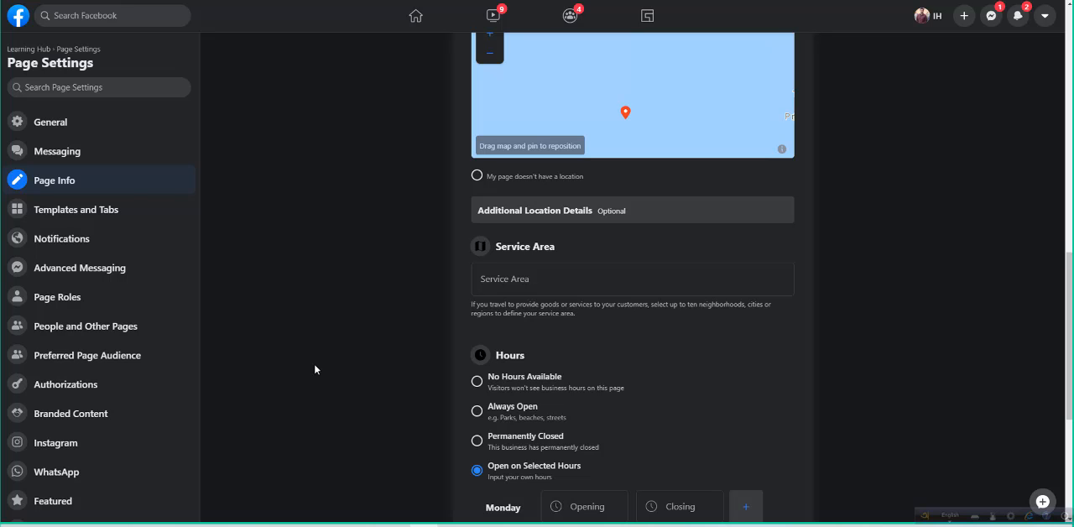
- Check the page setup checklist in Notepad, minimize it, and open the page's Messaging settings
click(230, 526)
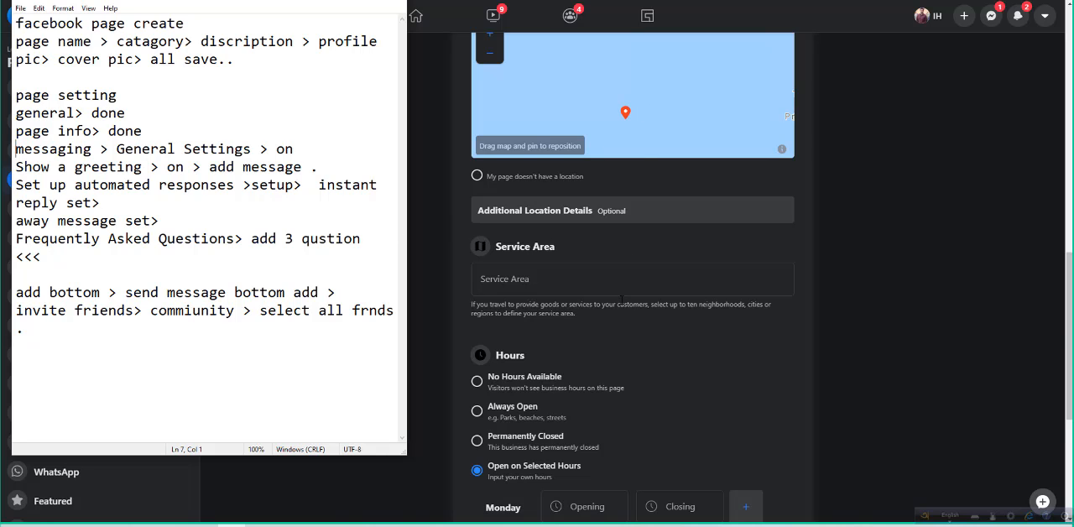
scroll(622, 300, down, 3)
scroll(622, 300, up, 5)
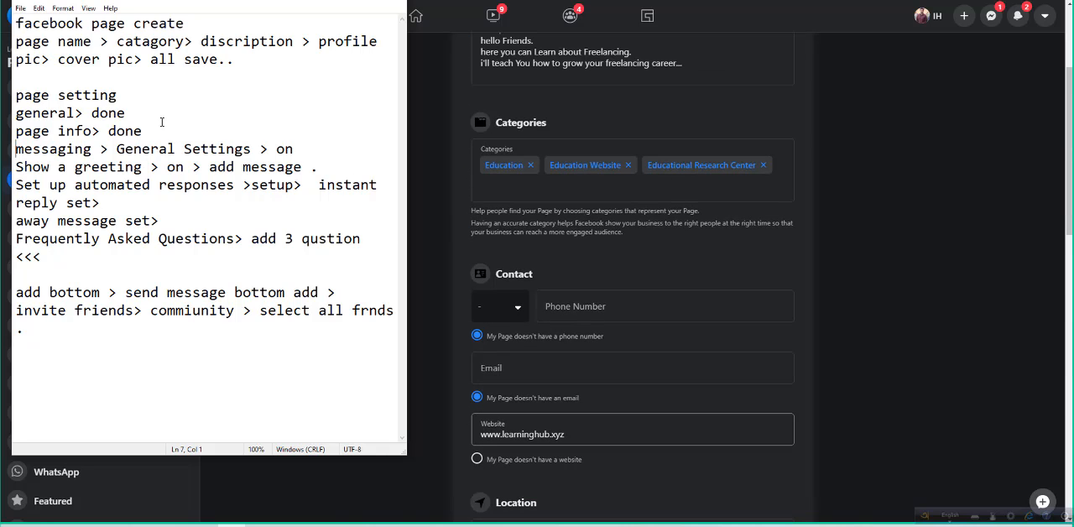
click(345, 3)
click(101, 151)
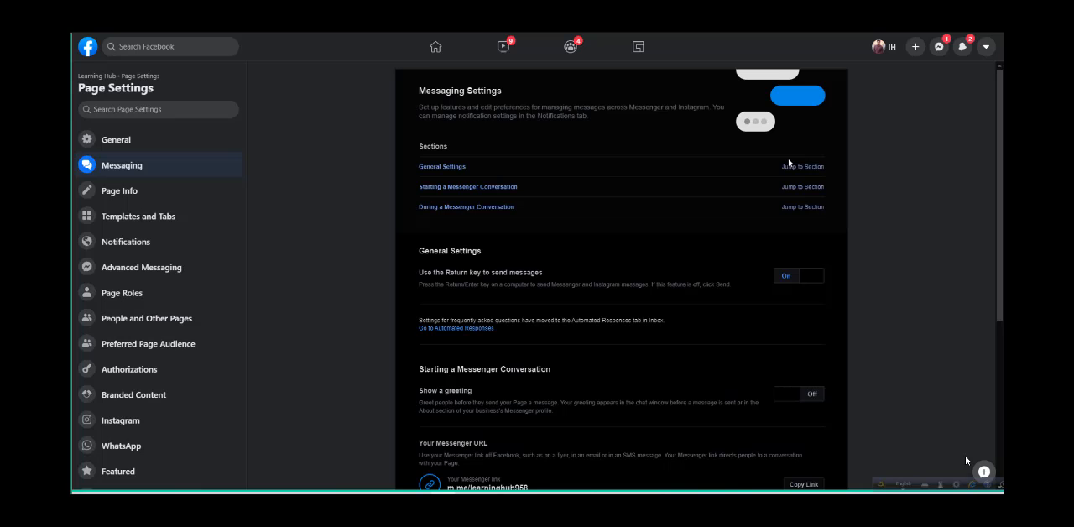